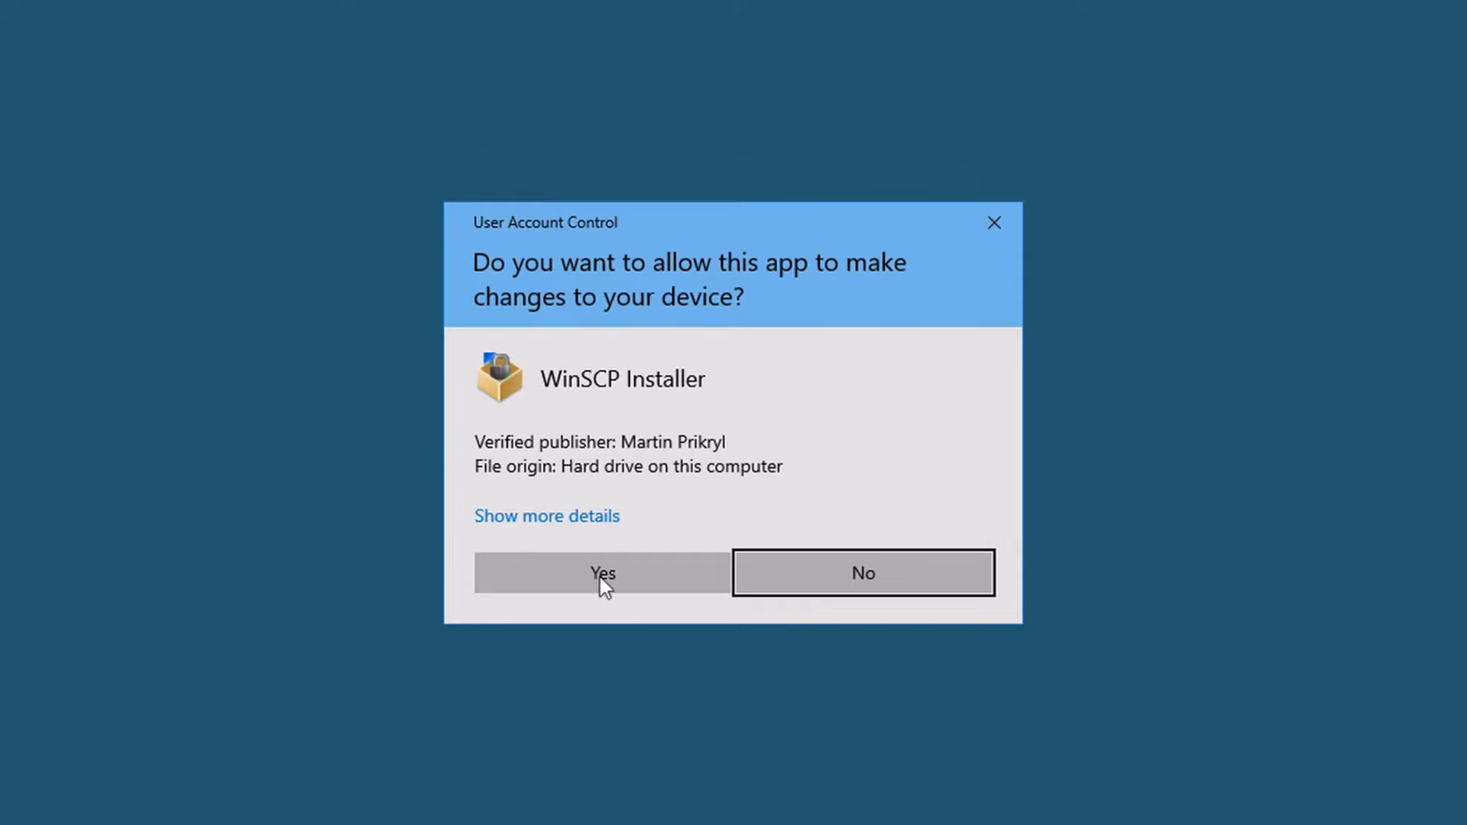
# Authorize the WinSCP installer, accept the license, and configure a custom installation with the default destination folder and all components
pyautogui.click(512, 580)
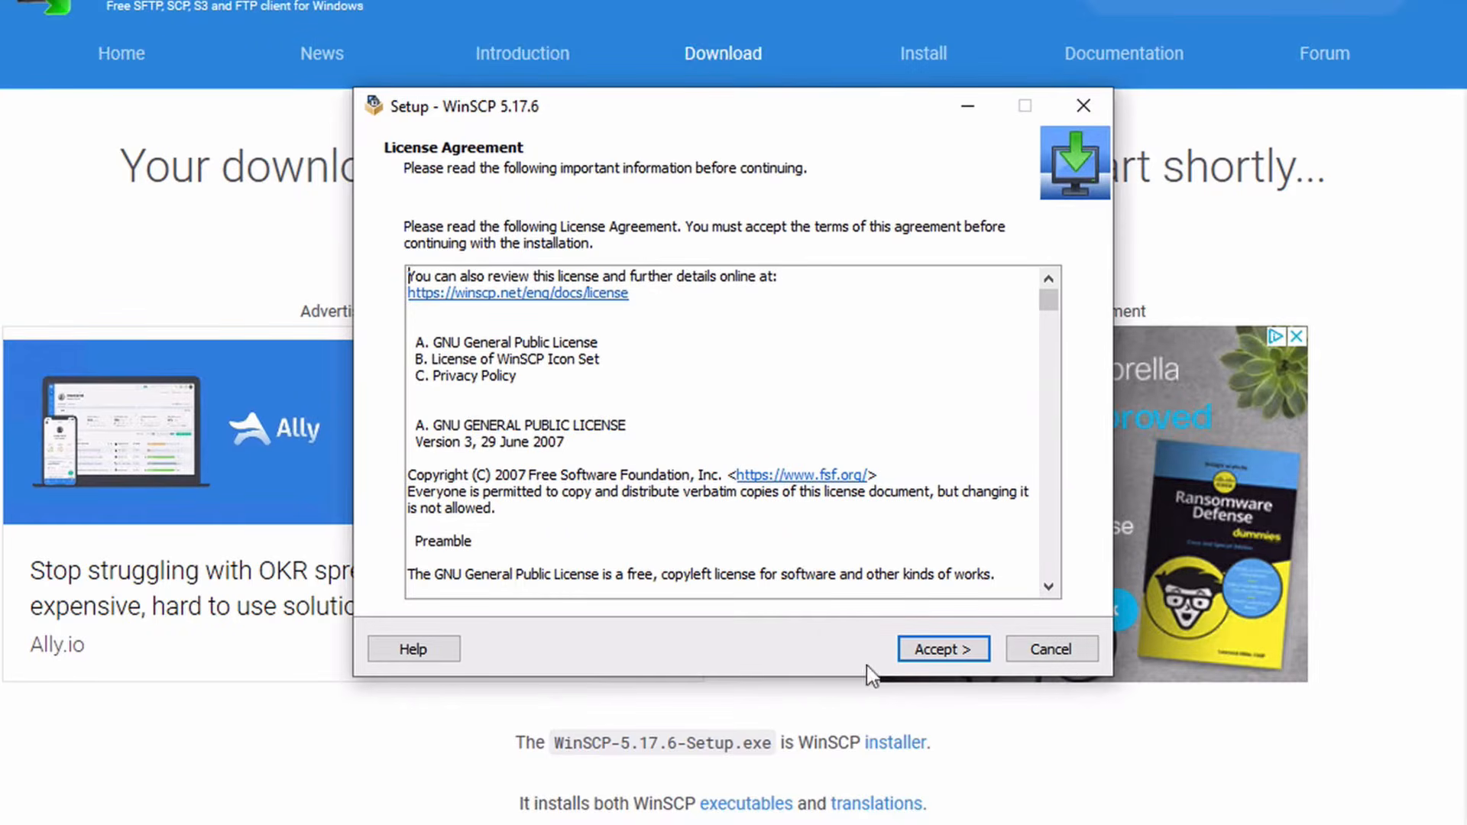
pyautogui.click(944, 650)
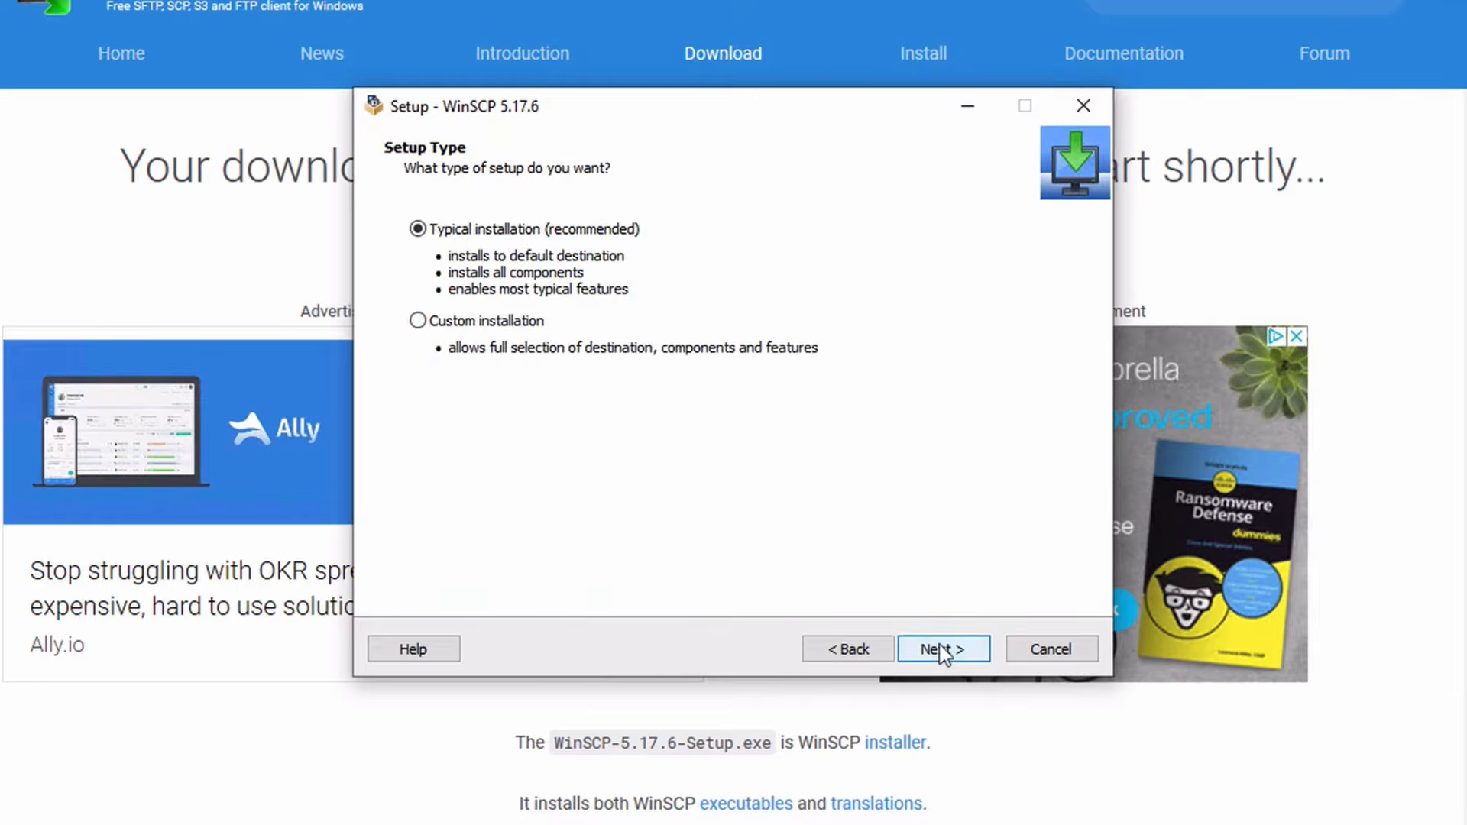
pyautogui.click(488, 324)
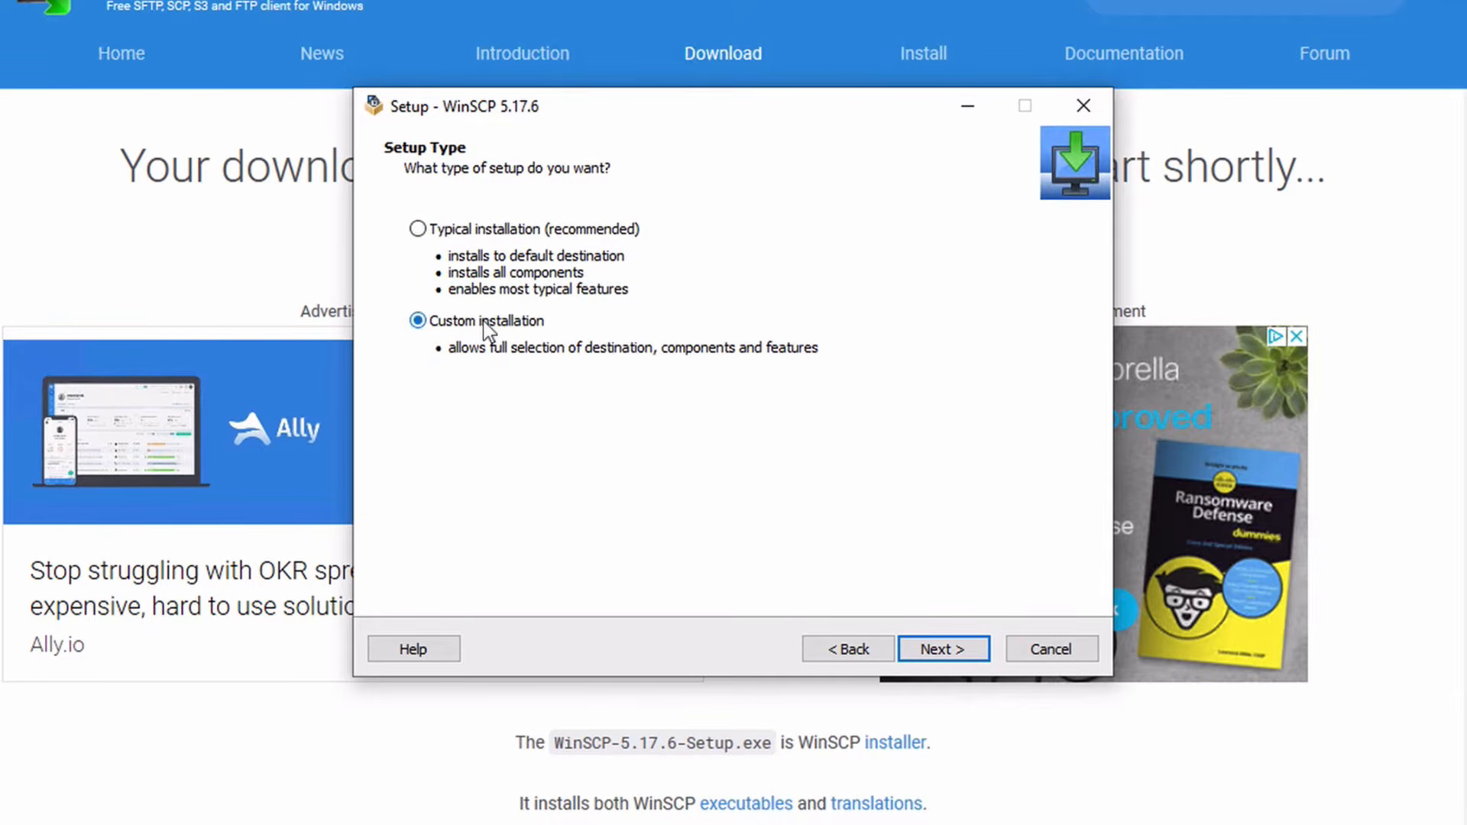
pyautogui.click(925, 654)
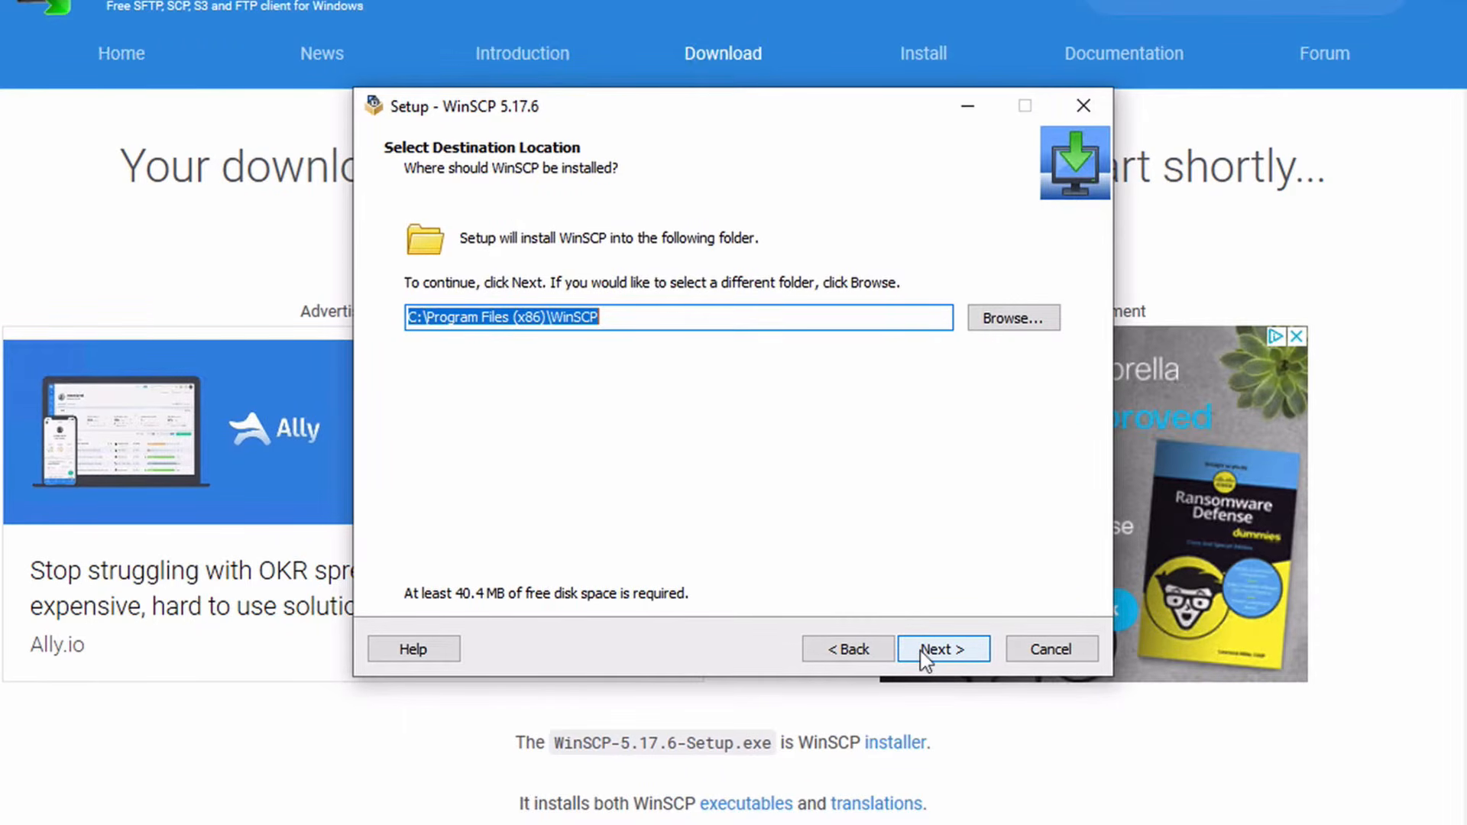
pyautogui.click(926, 653)
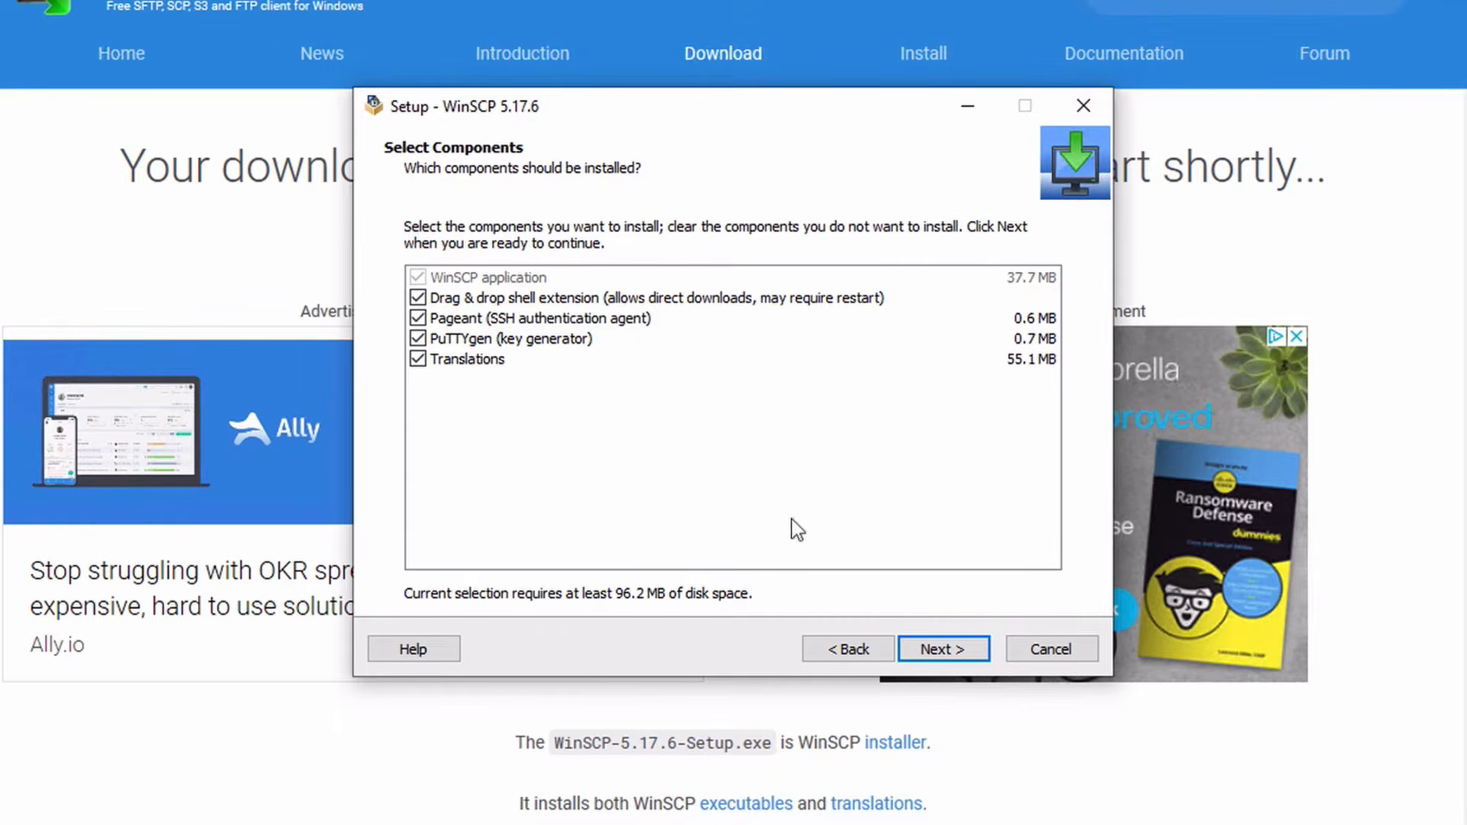
pyautogui.click(917, 650)
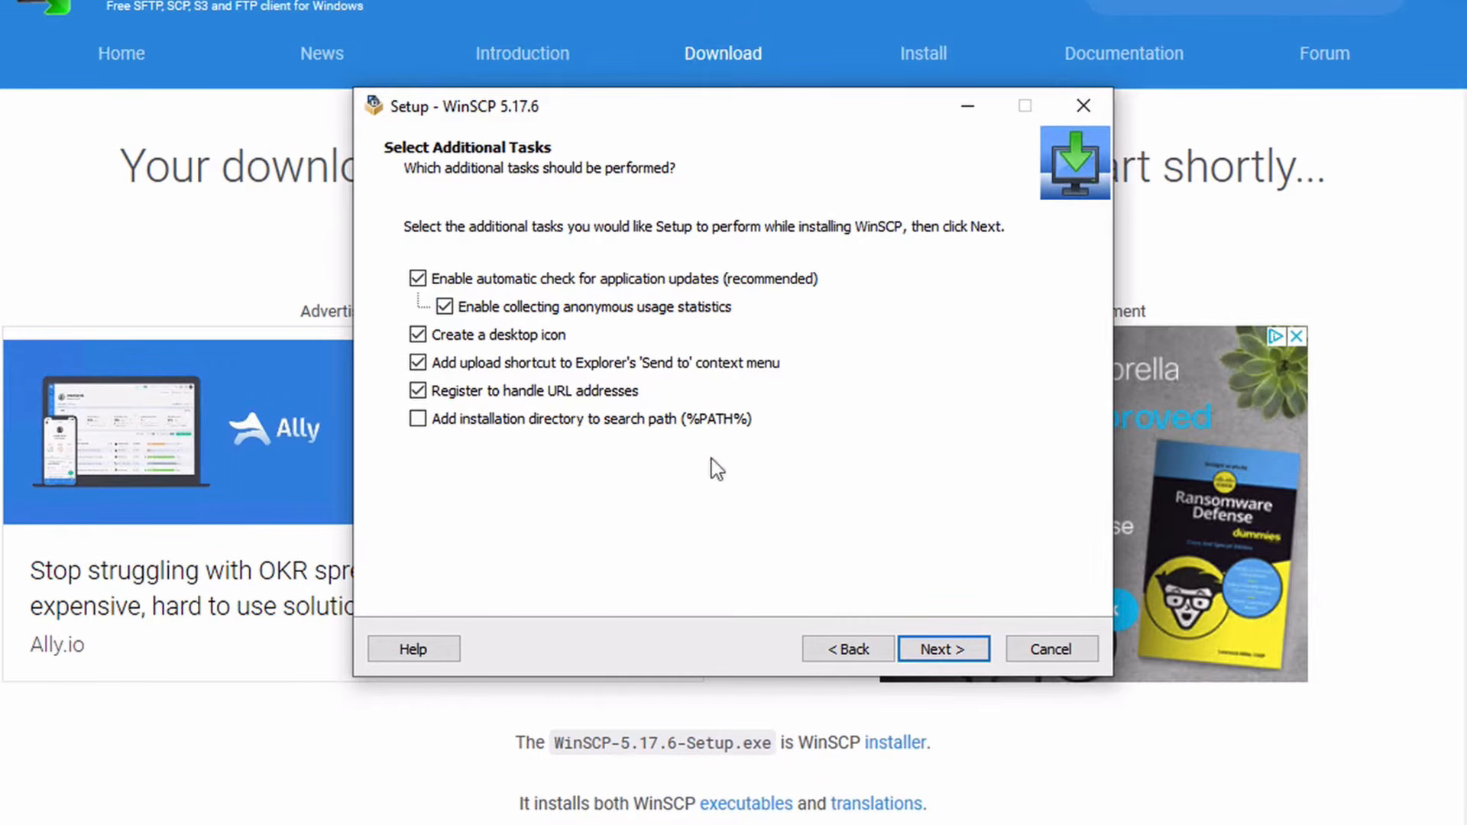
# Exclude anonymous usage statistics and the Explorer 'Send to' upload shortcut from the additional tasks, checking file03.txt's Send to options for reference
pyautogui.click(588, 306)
pyautogui.click(573, 362)
pyautogui.rightClick(987, 329)
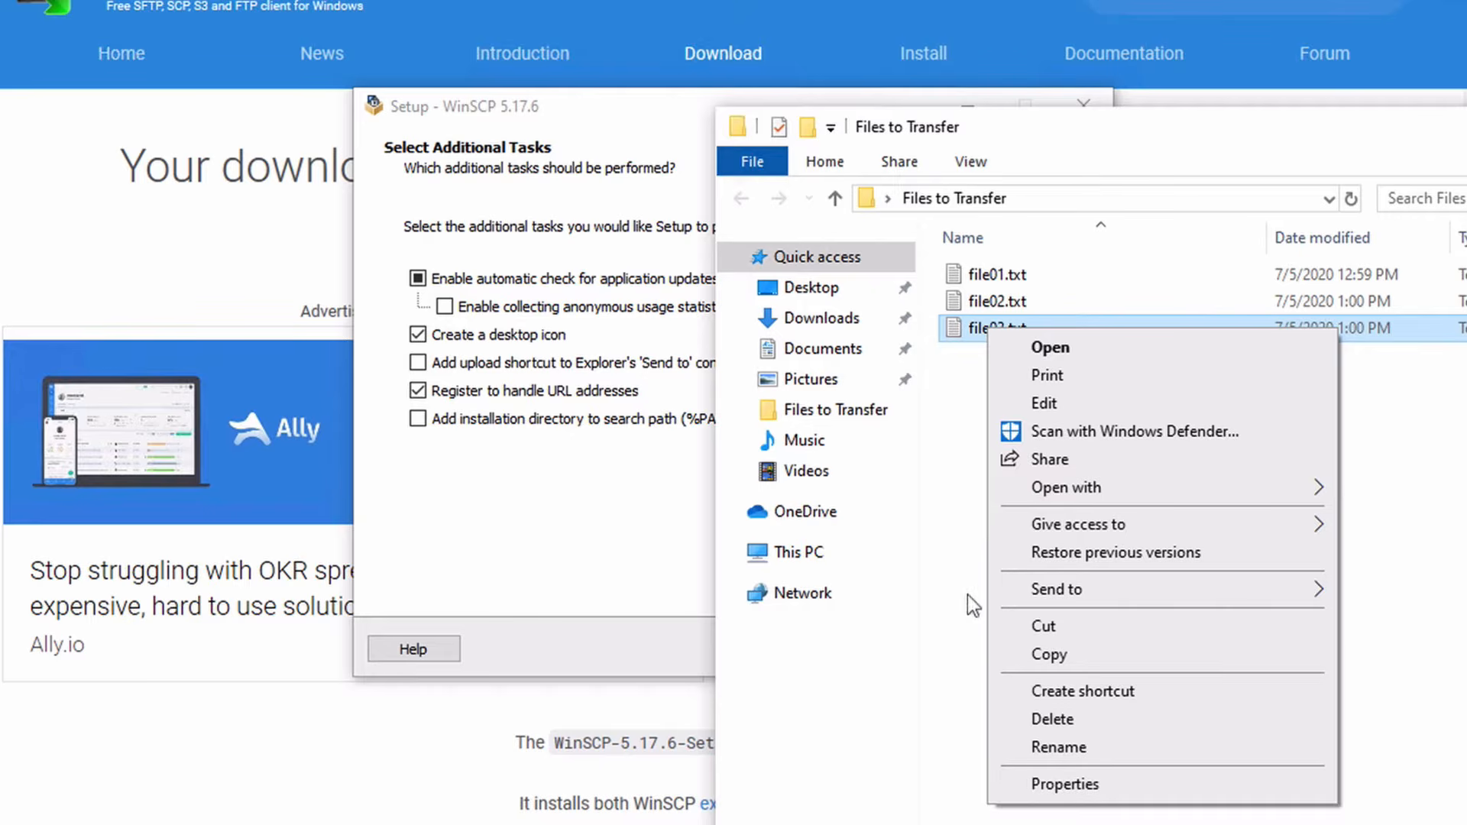
pyautogui.moveTo(1033, 594)
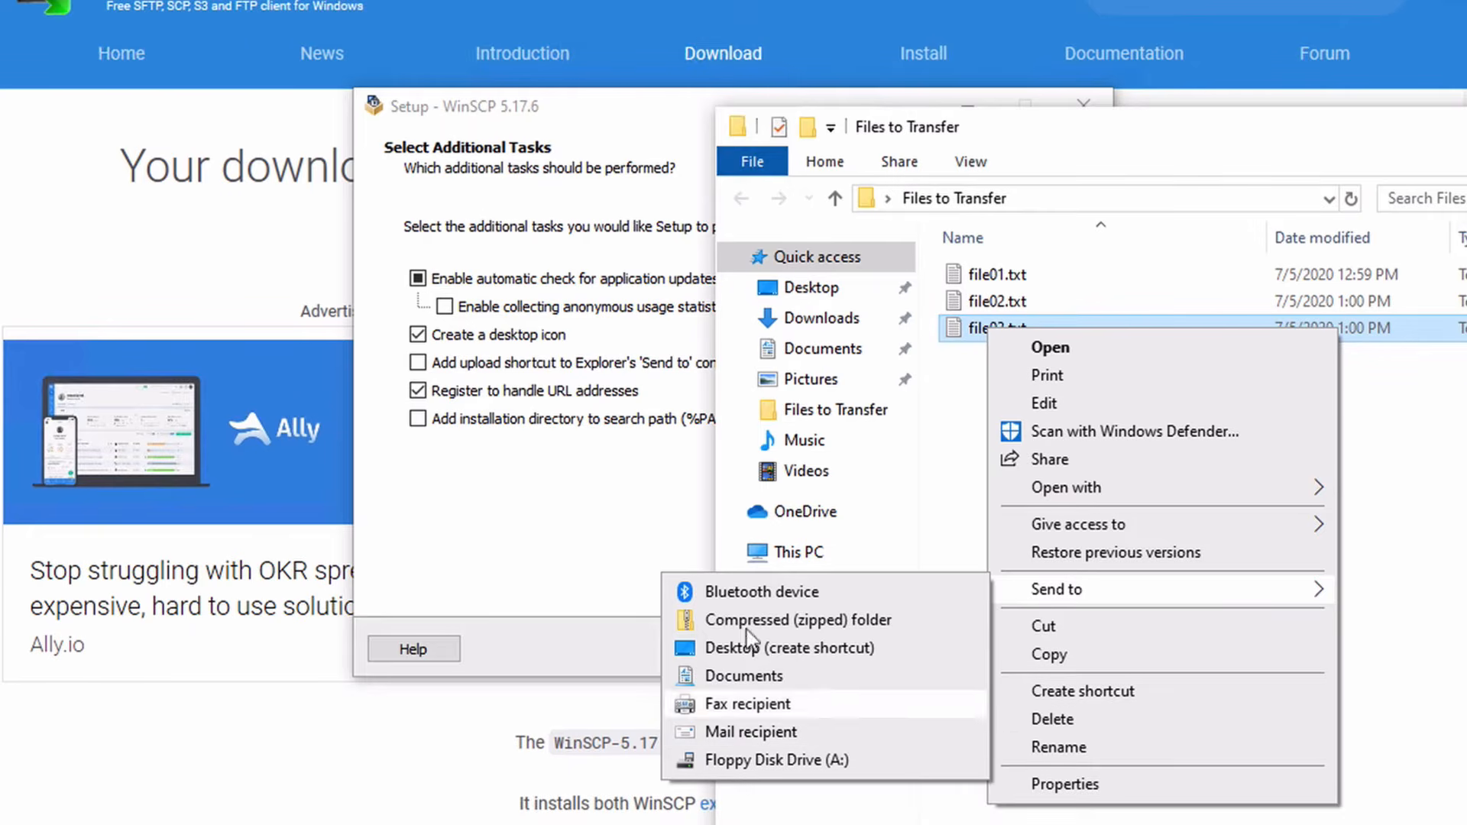
pyautogui.click(546, 493)
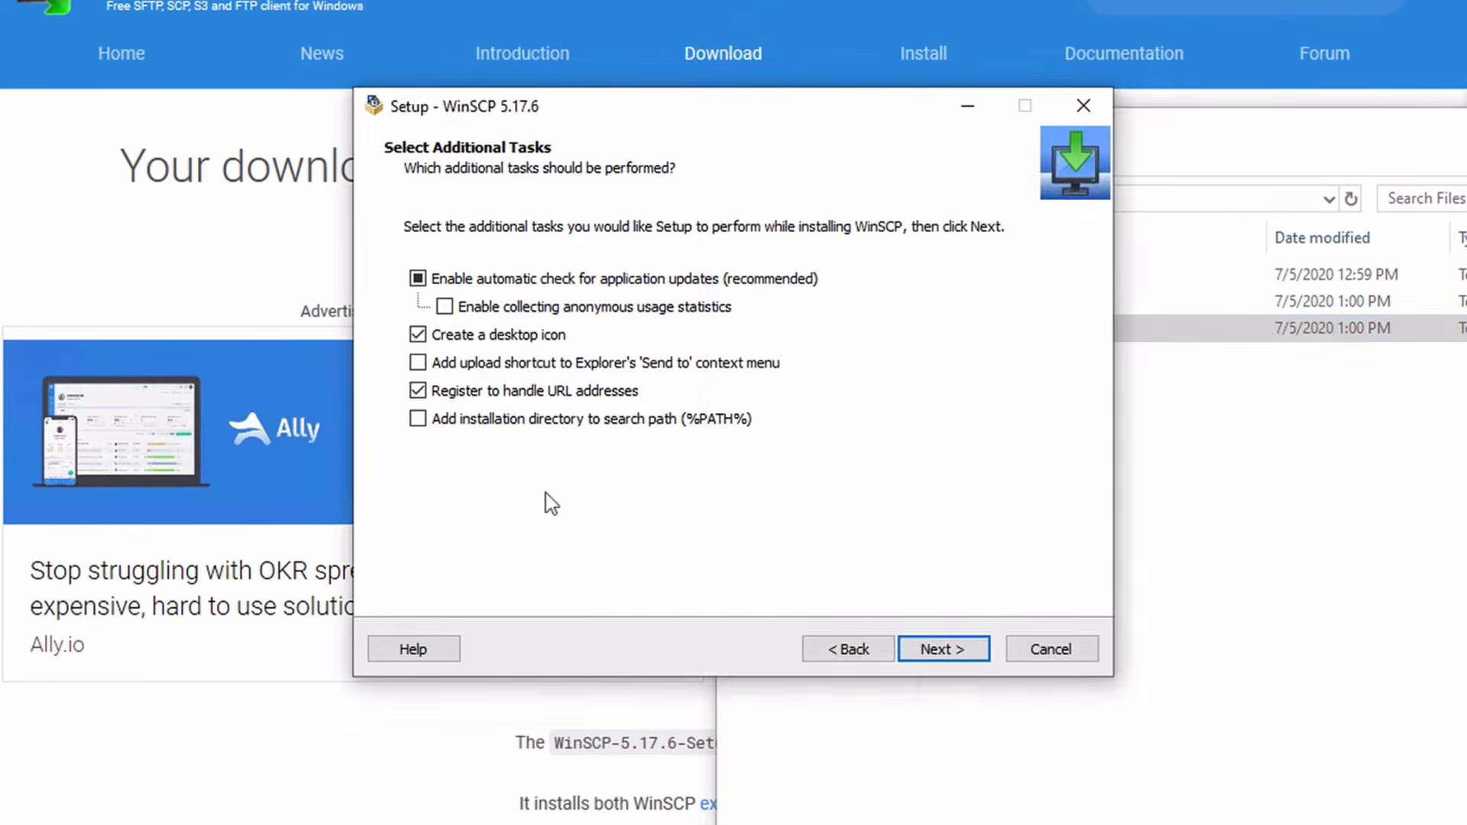
pyautogui.click(939, 651)
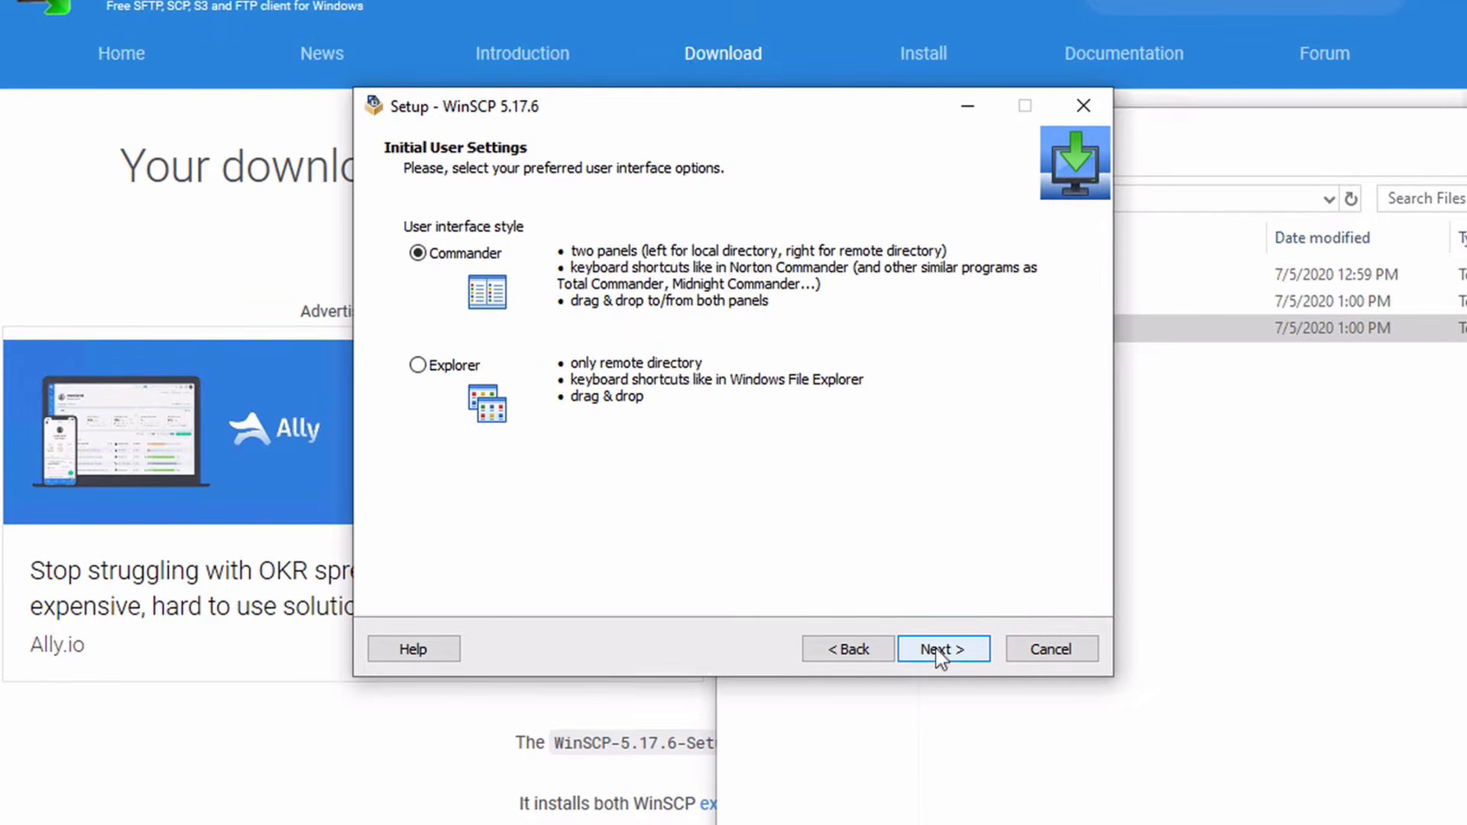
# Install WinSCP with the Commander interface and finish setup with launching WinSCP and the Getting started page enabled
pyautogui.click(939, 656)
pyautogui.click(936, 648)
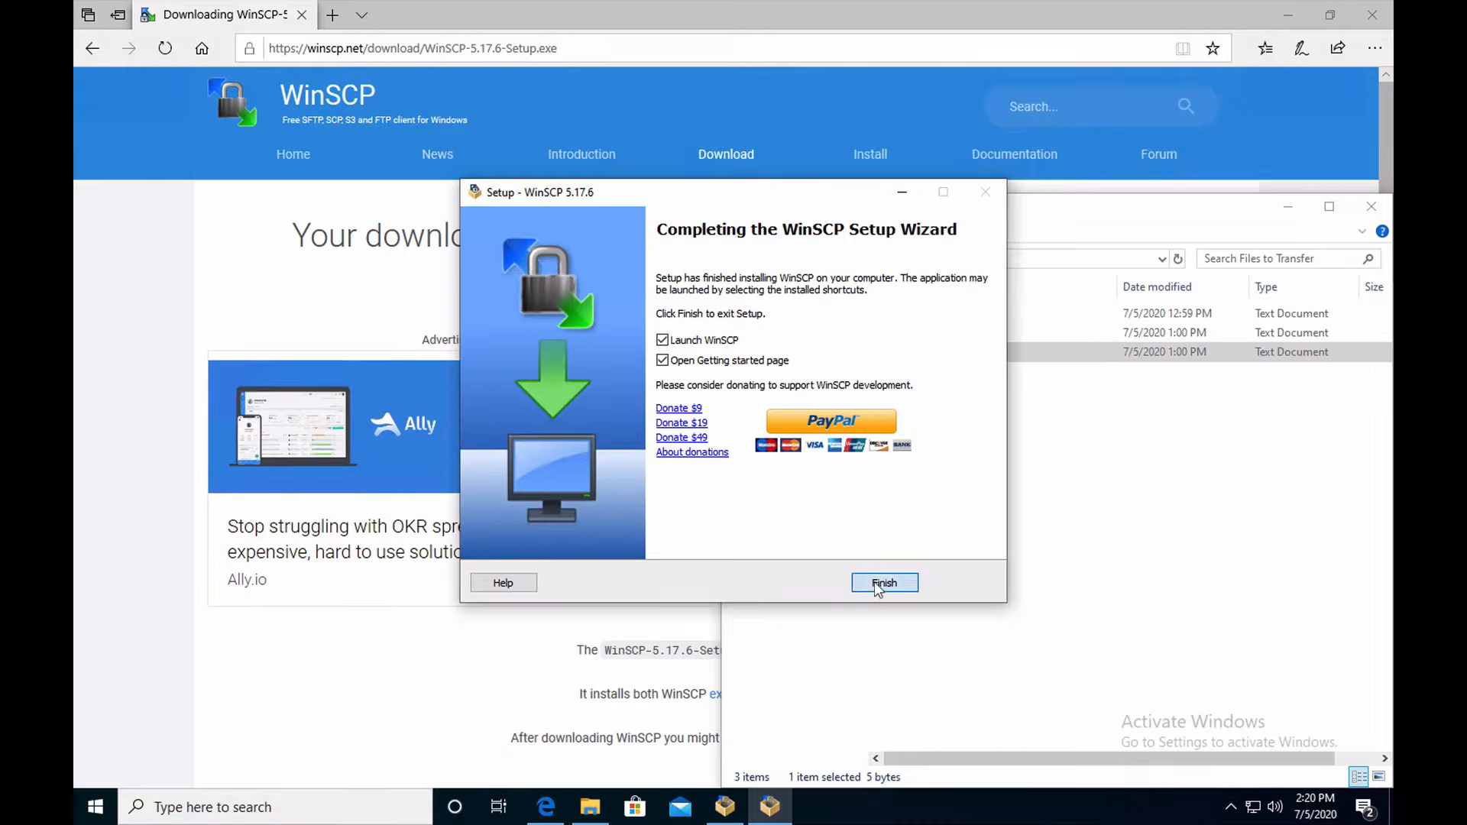
pyautogui.click(939, 649)
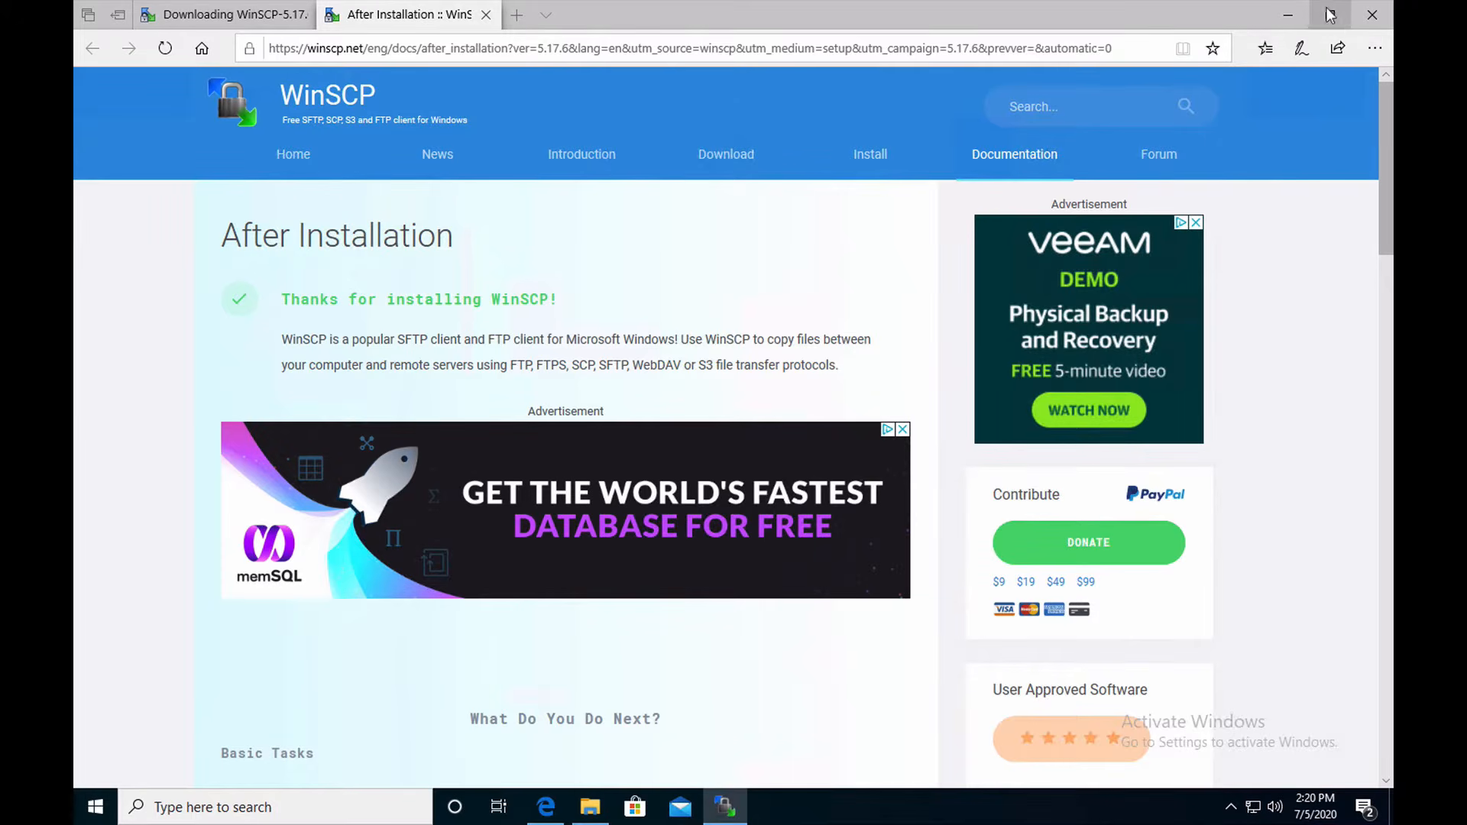
# Minimize the browser and the Files to Transfer window, and open WinSCP from the desktop
pyautogui.click(1287, 14)
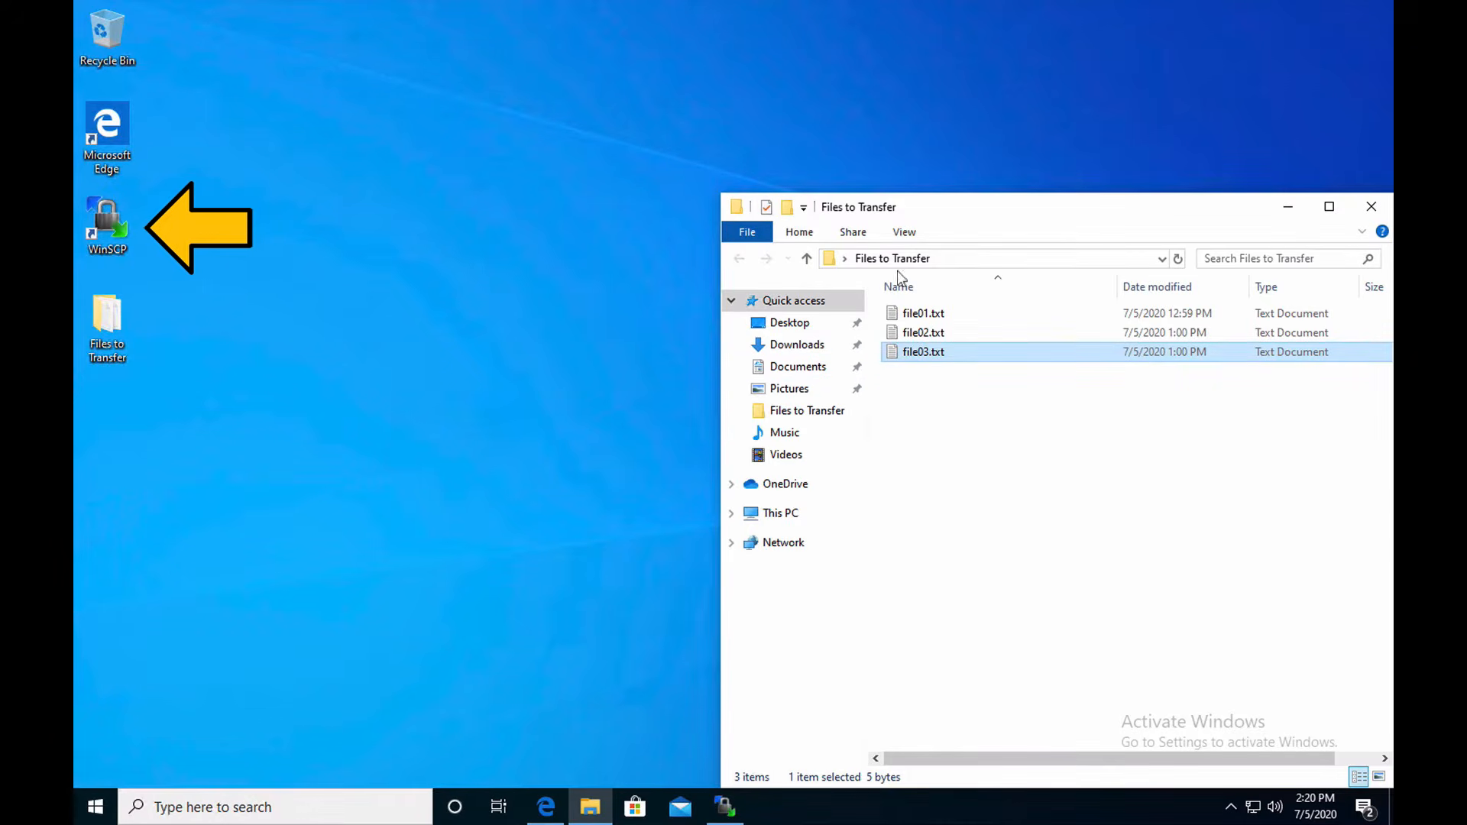
pyautogui.click(1287, 206)
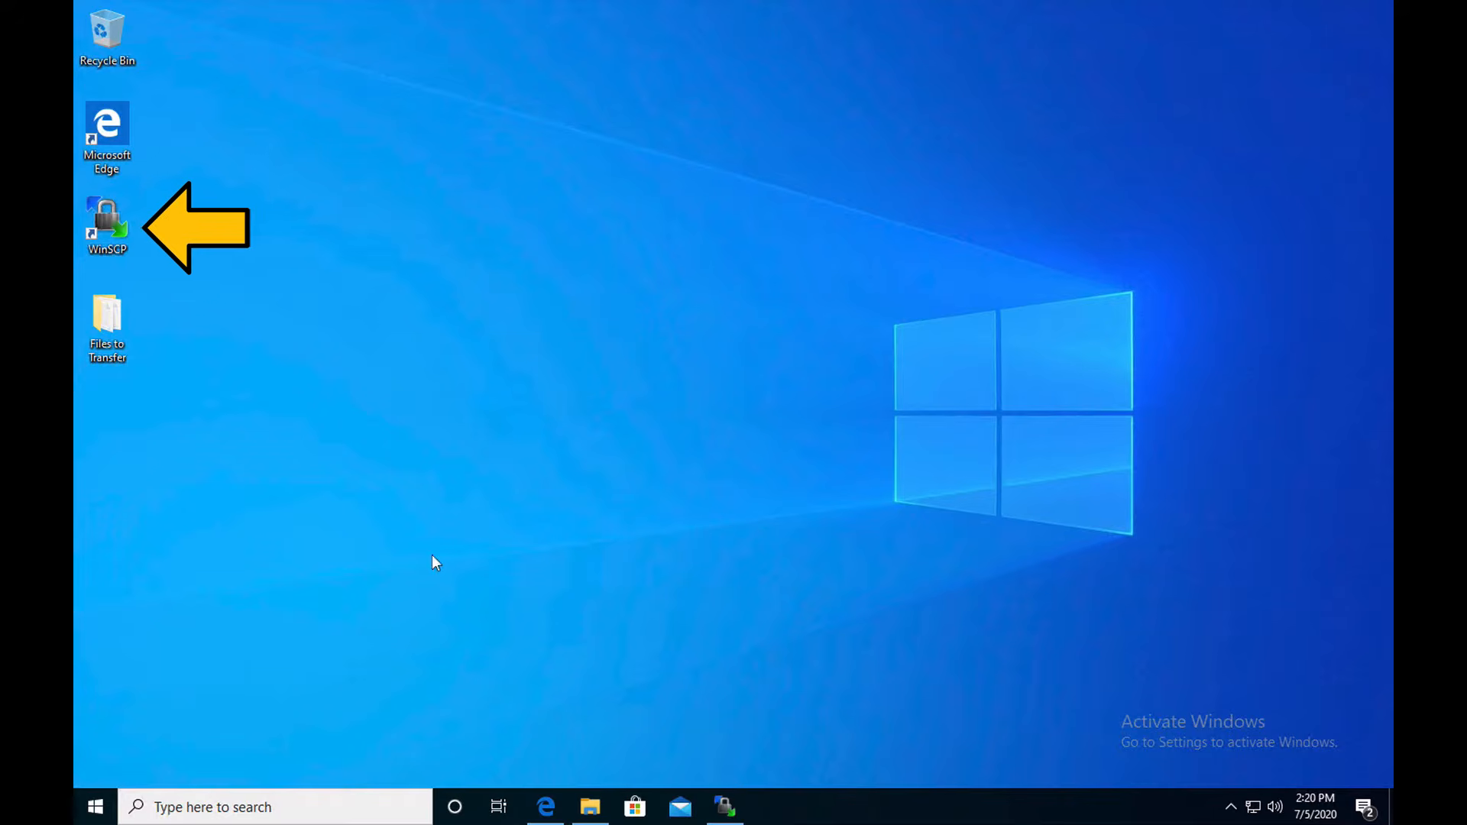
pyautogui.doubleClick(117, 217)
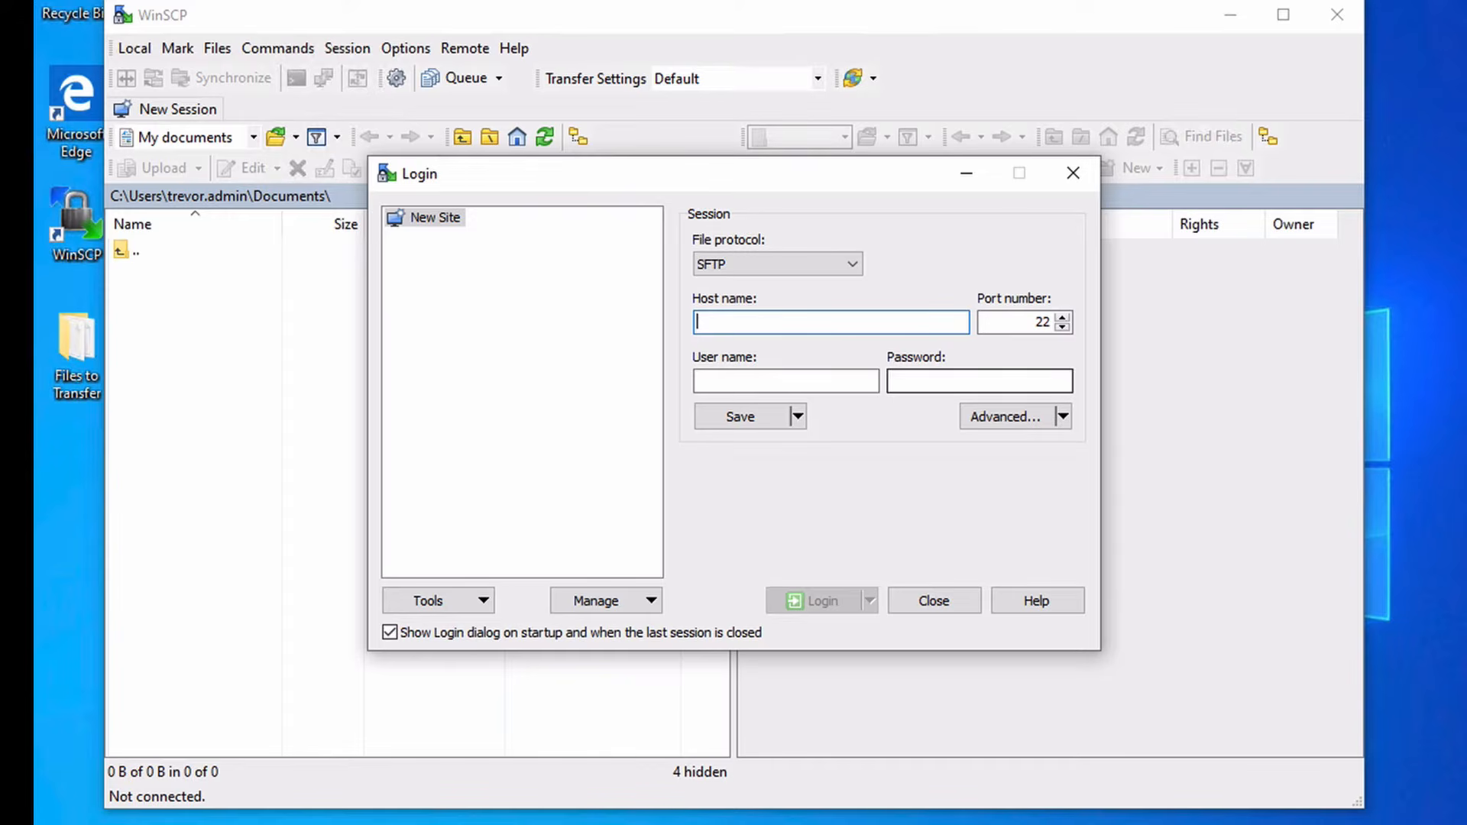
# Review the file protocols, keeping SFTP, and examine the advanced SSH, authentication and directory settings without changing them
pyautogui.click(777, 264)
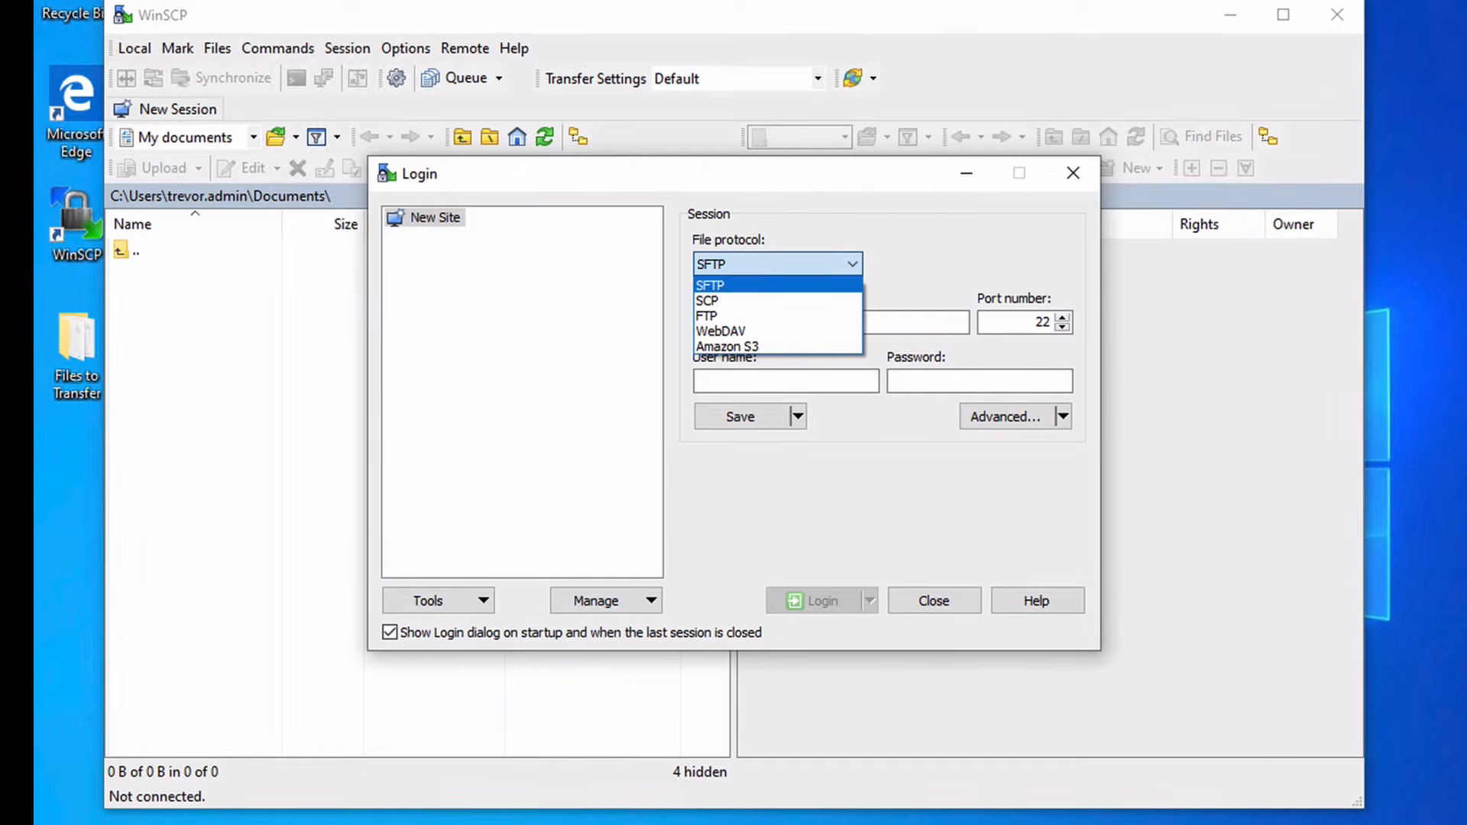
pyautogui.click(778, 285)
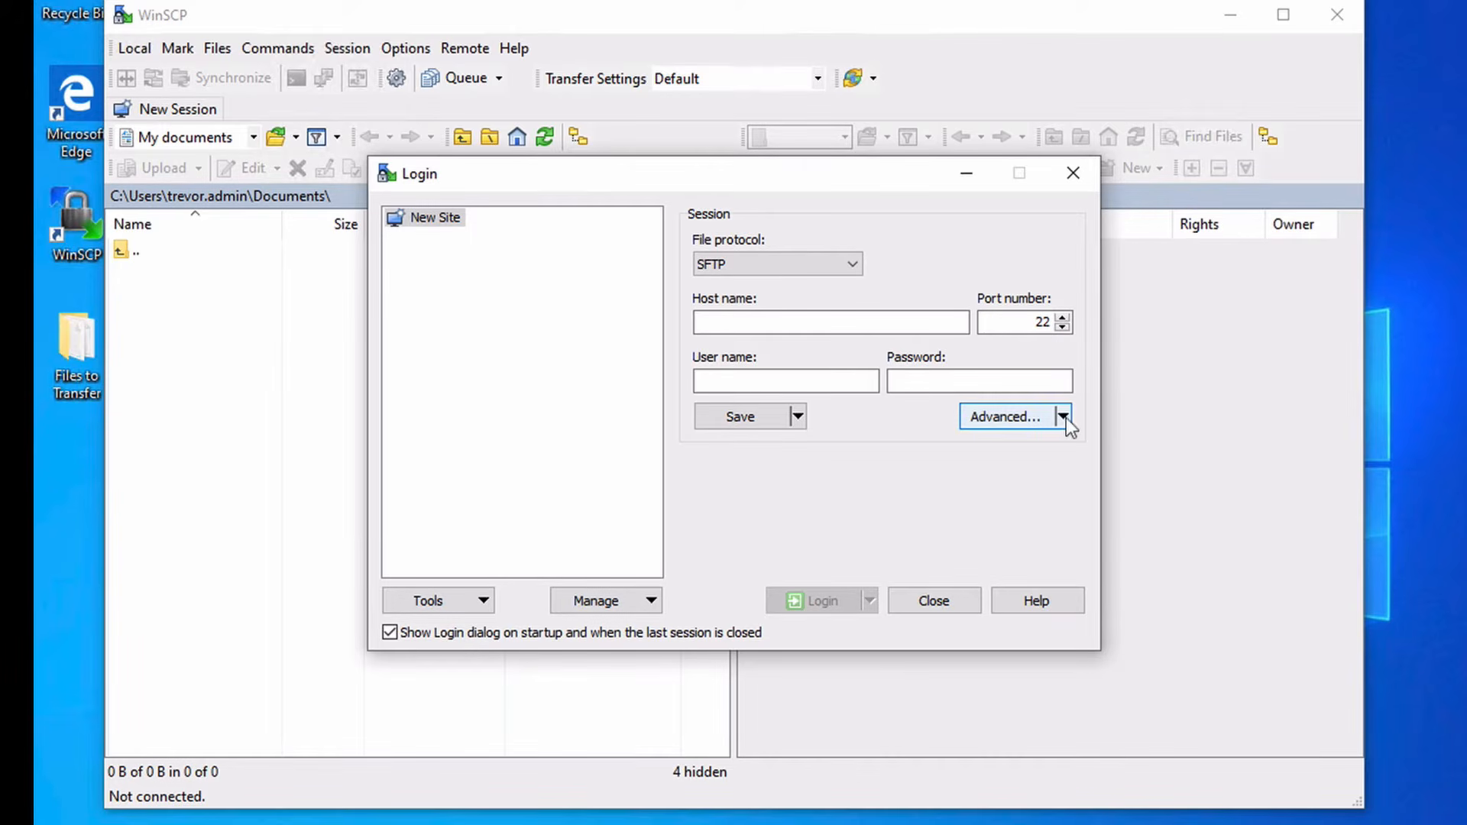
pyautogui.click(1033, 425)
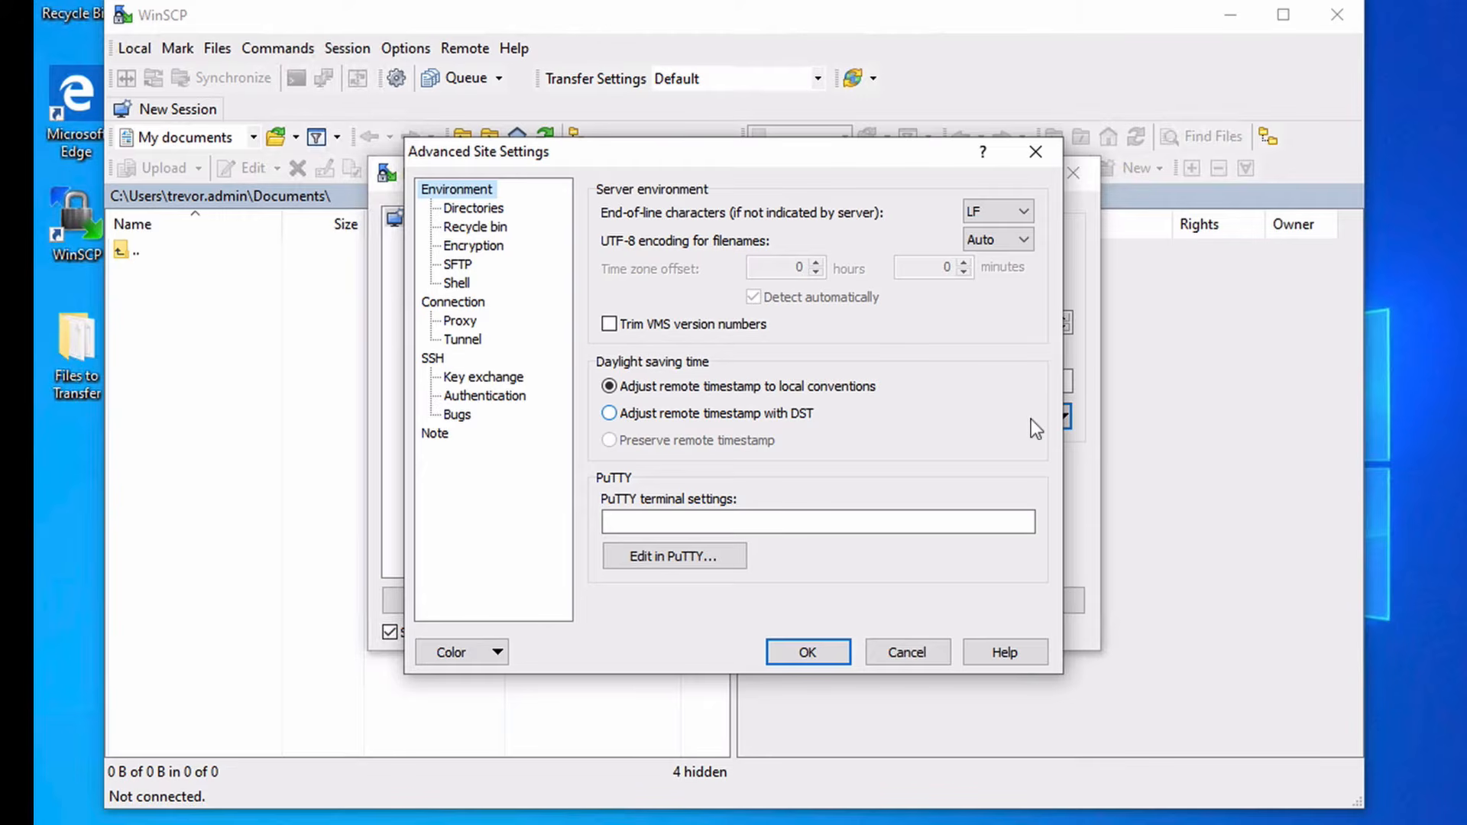
pyautogui.click(432, 359)
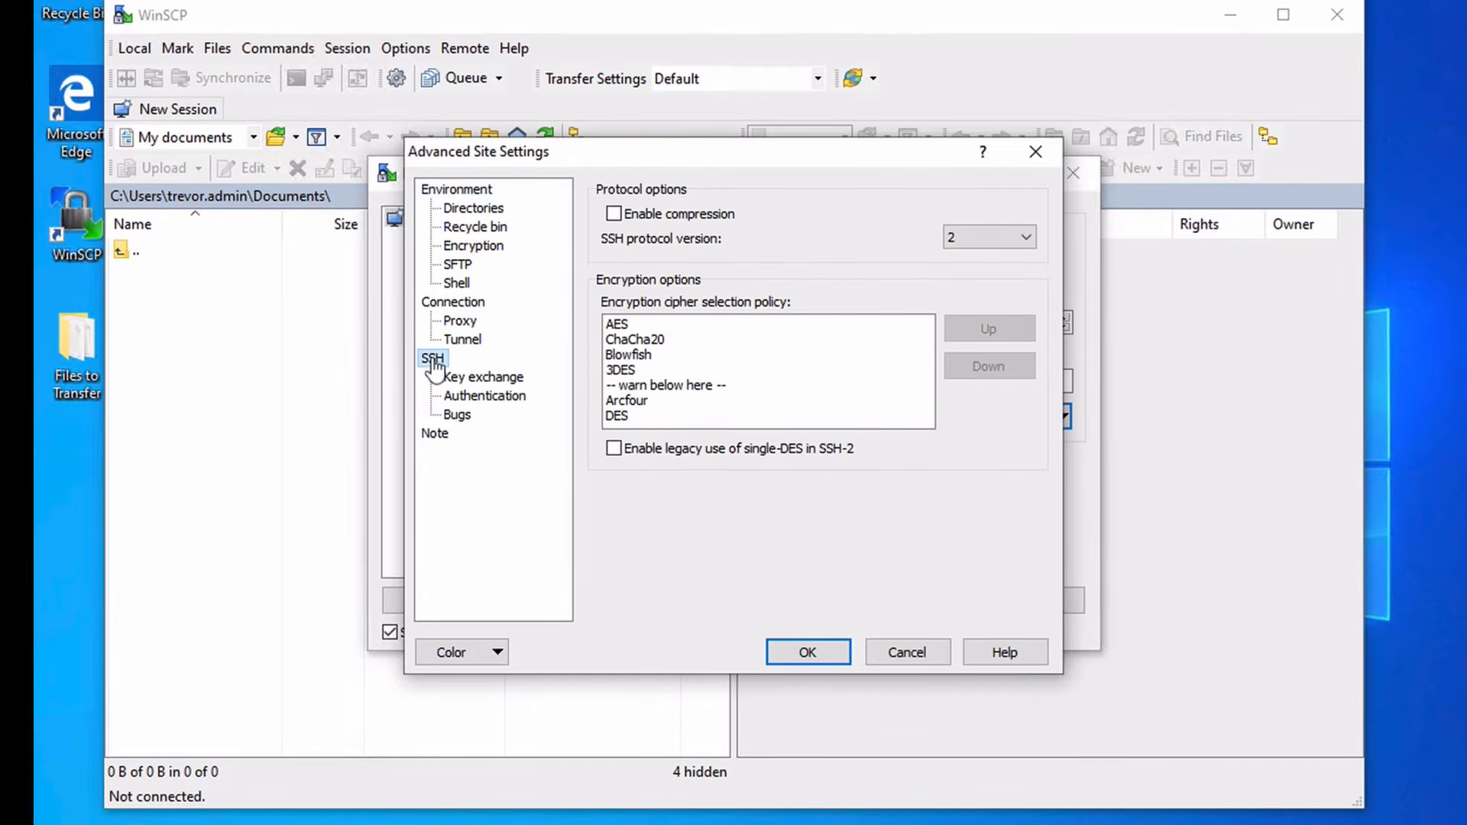
pyautogui.click(477, 398)
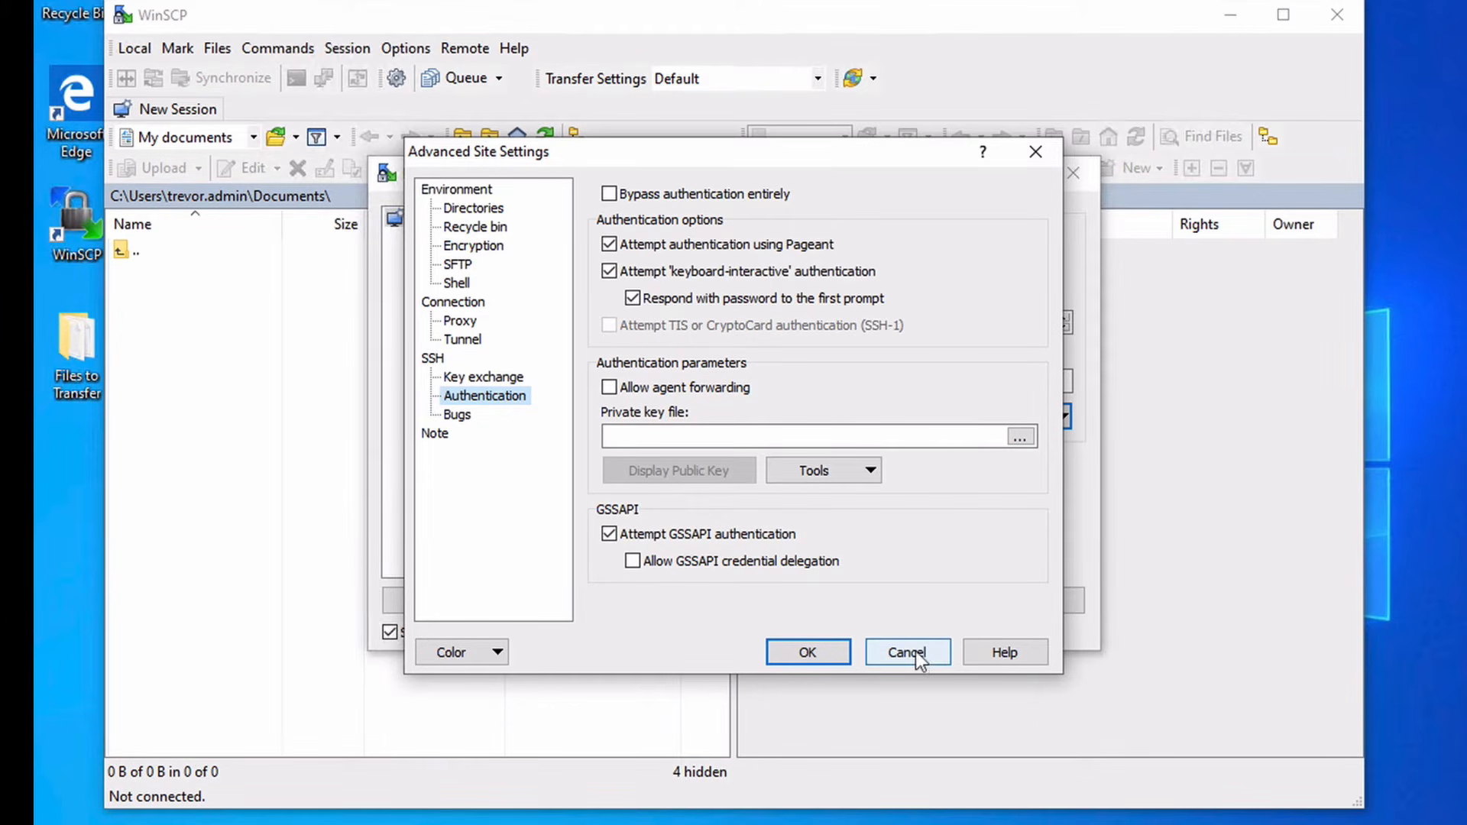
pyautogui.click(464, 214)
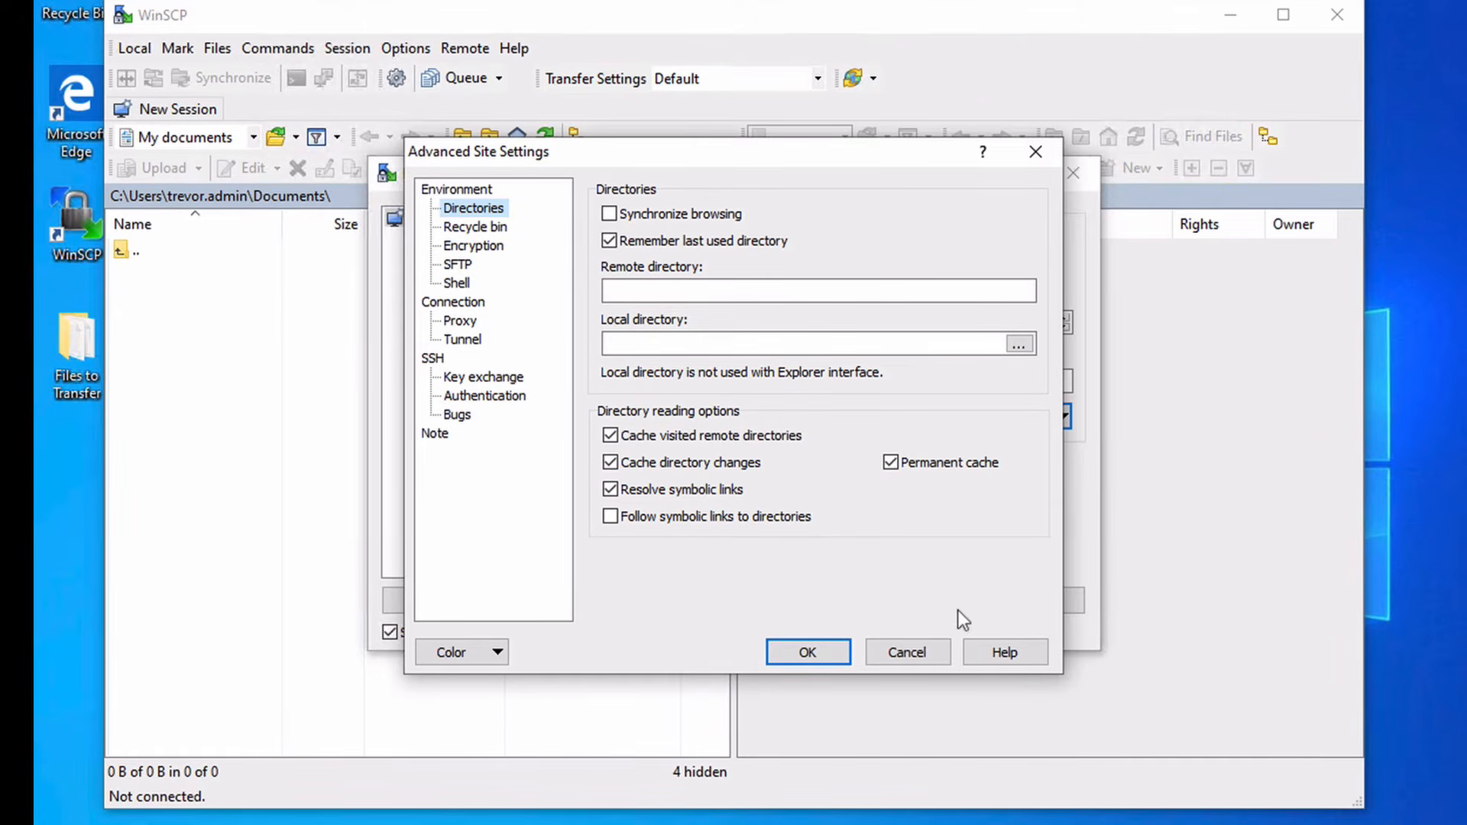
pyautogui.click(909, 644)
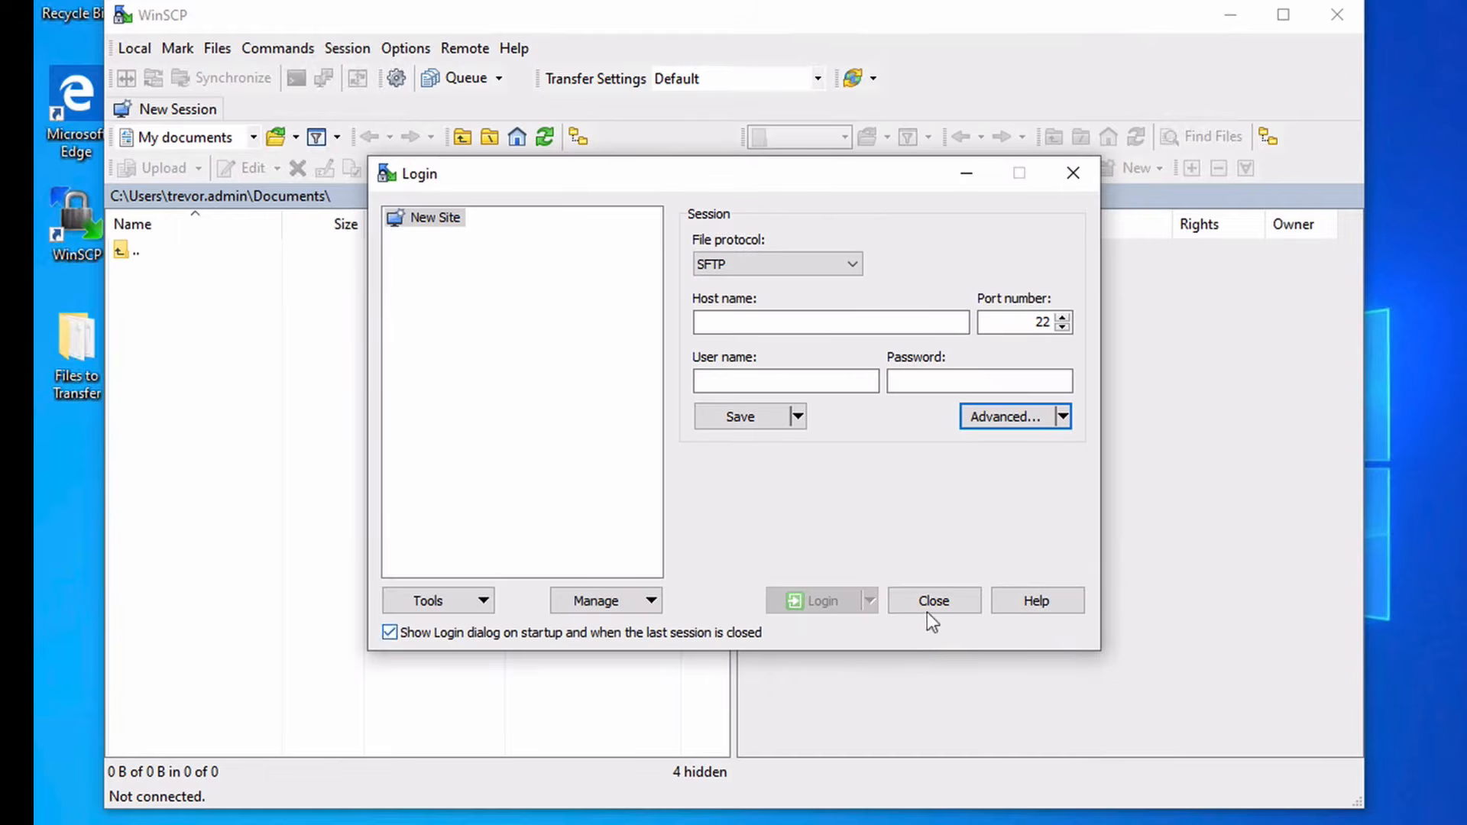
# Log in to host 10.10.4.1 over SFTP with the account's user name and password, and accept the server's host key
pyautogui.click(704, 319)
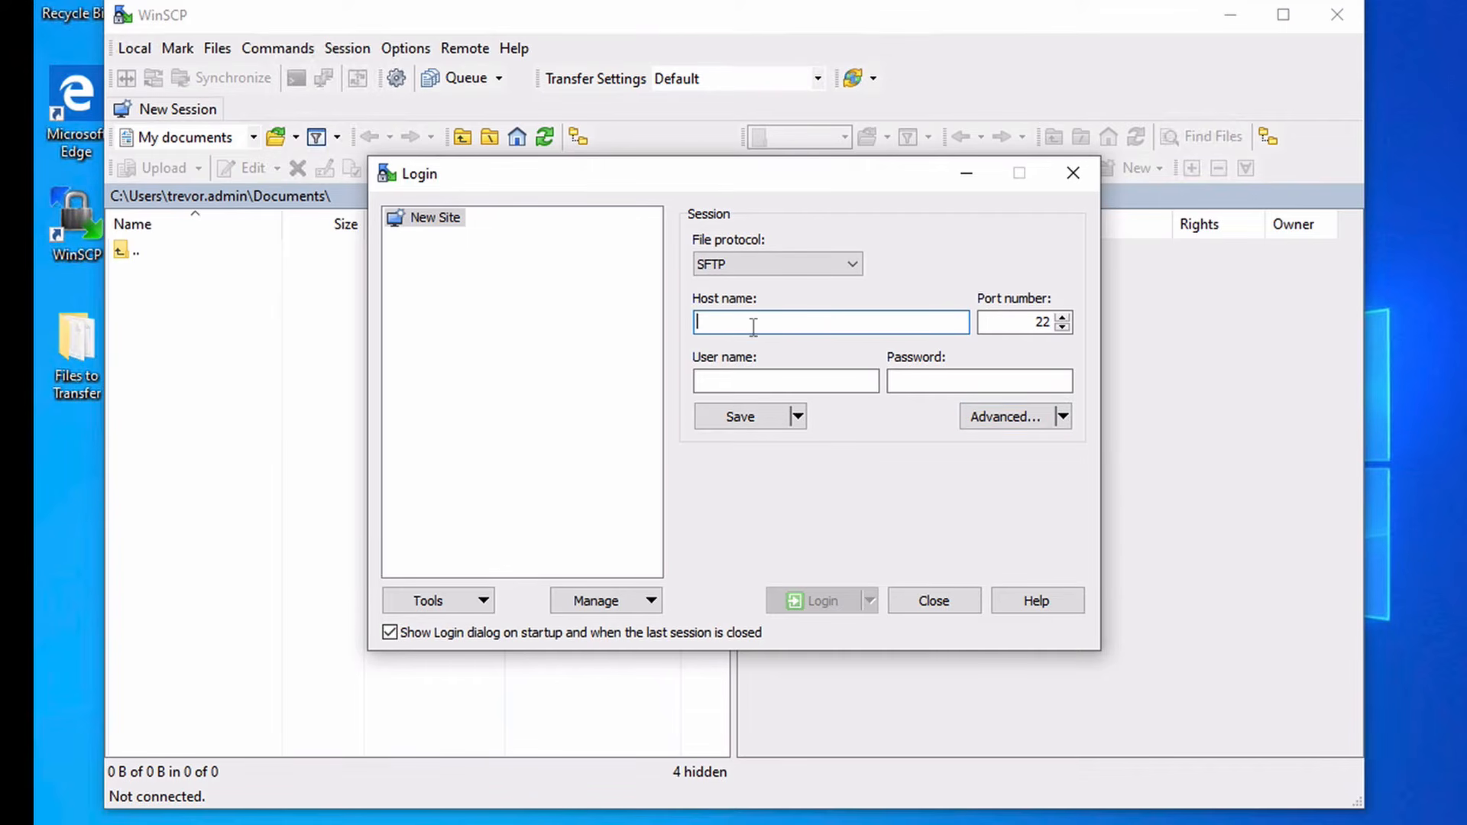
pyautogui.write('10.10.4.1')
pyautogui.press('Tab')
pyautogui.write('alice')
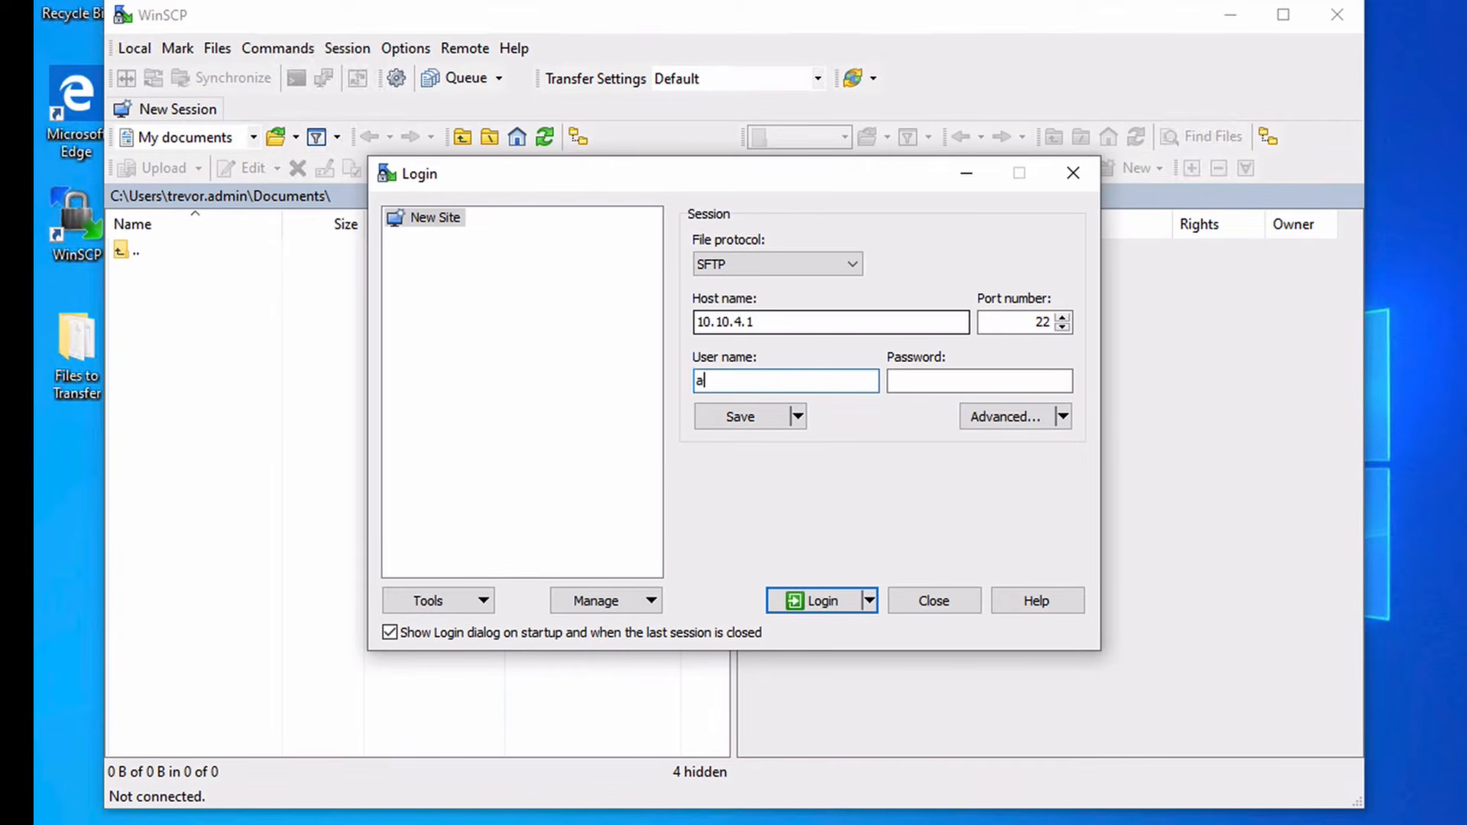
pyautogui.press('Tab')
pyautogui.write('*****')
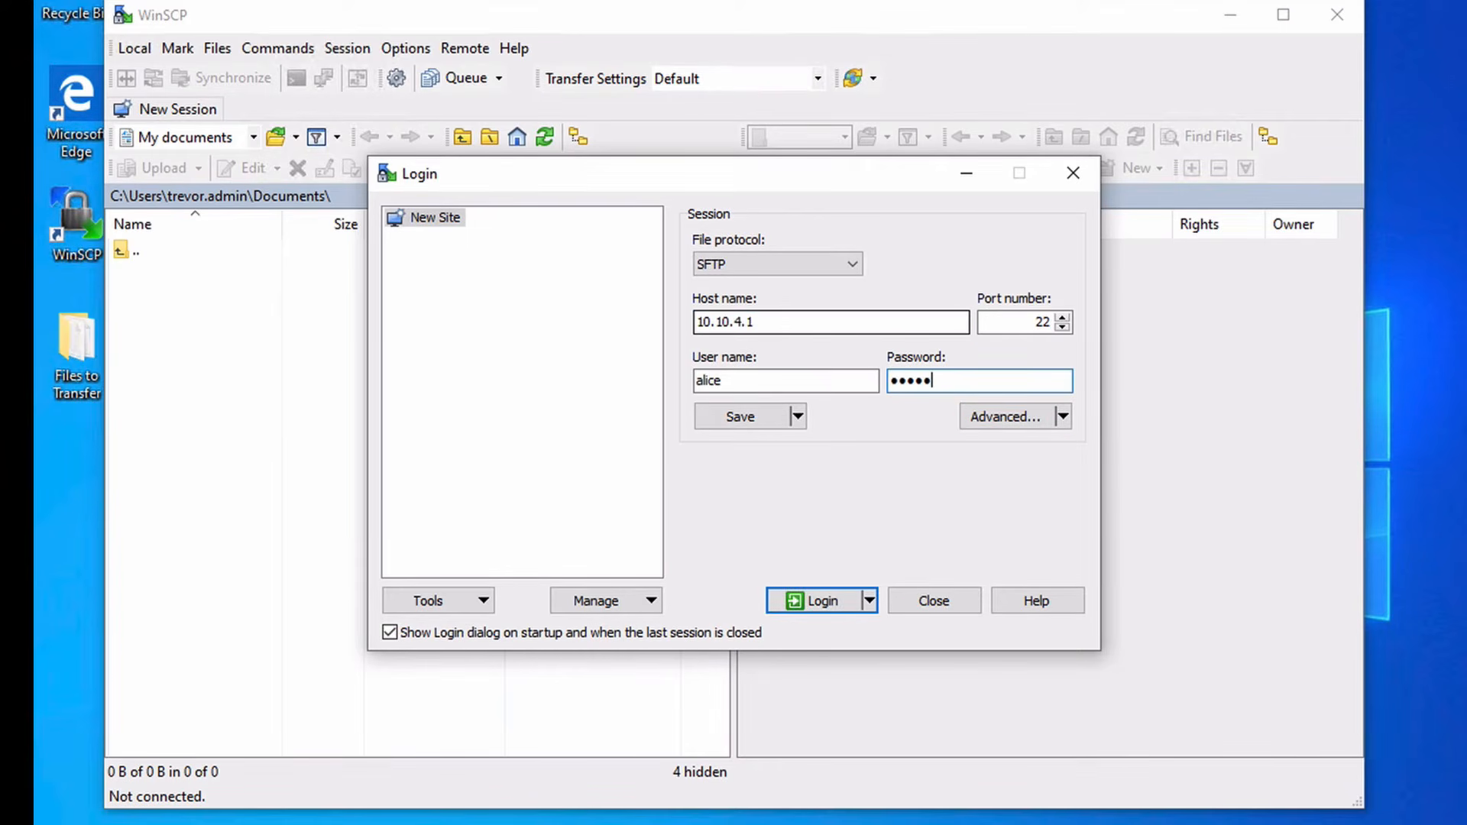
pyautogui.click(821, 601)
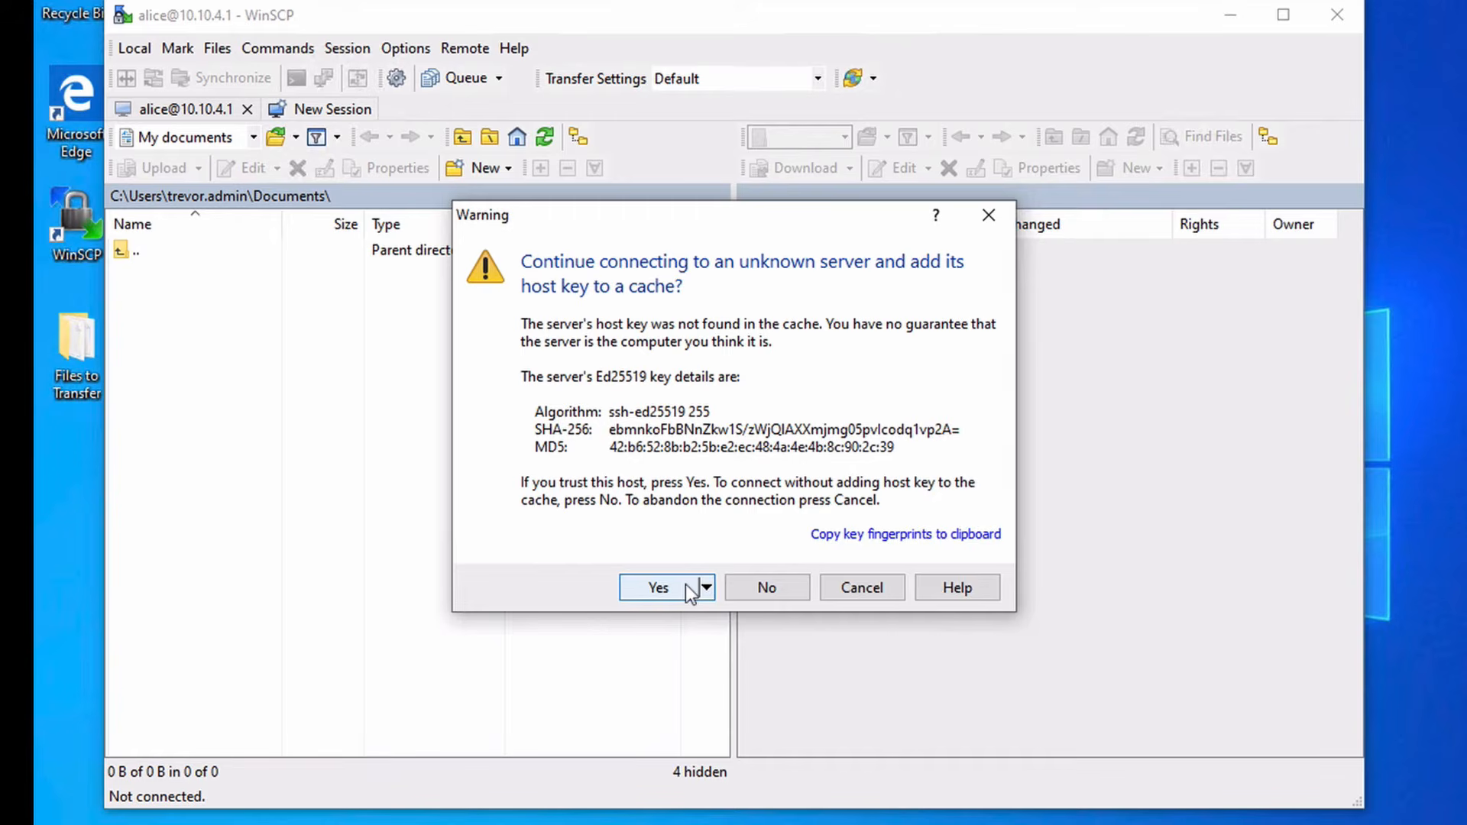
pyautogui.click(648, 592)
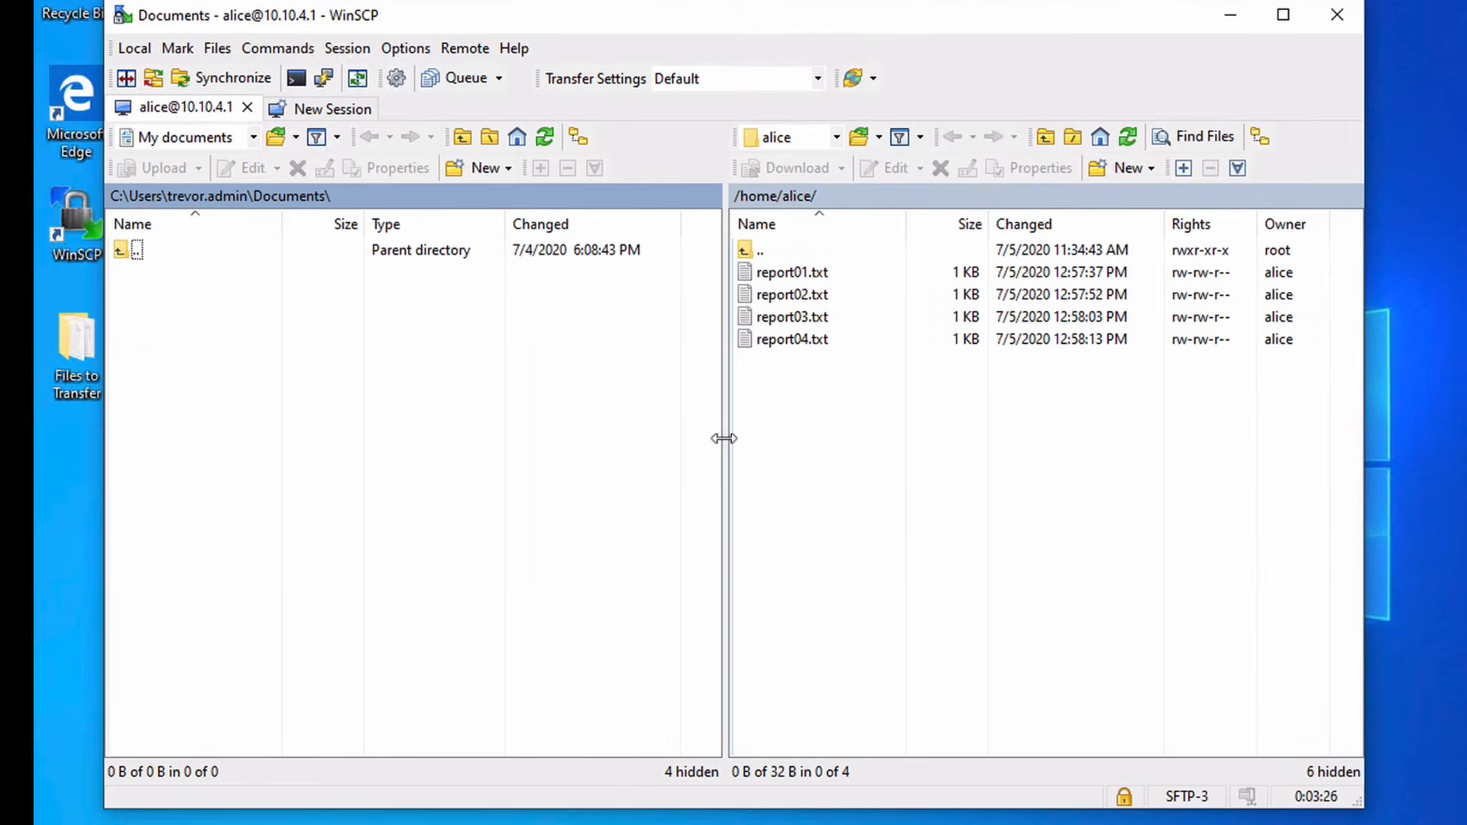
# Set the file panel ratio to 49%, and show the transfer queue and hide it again
pyautogui.moveTo(727, 435); pyautogui.dragTo(721, 435)
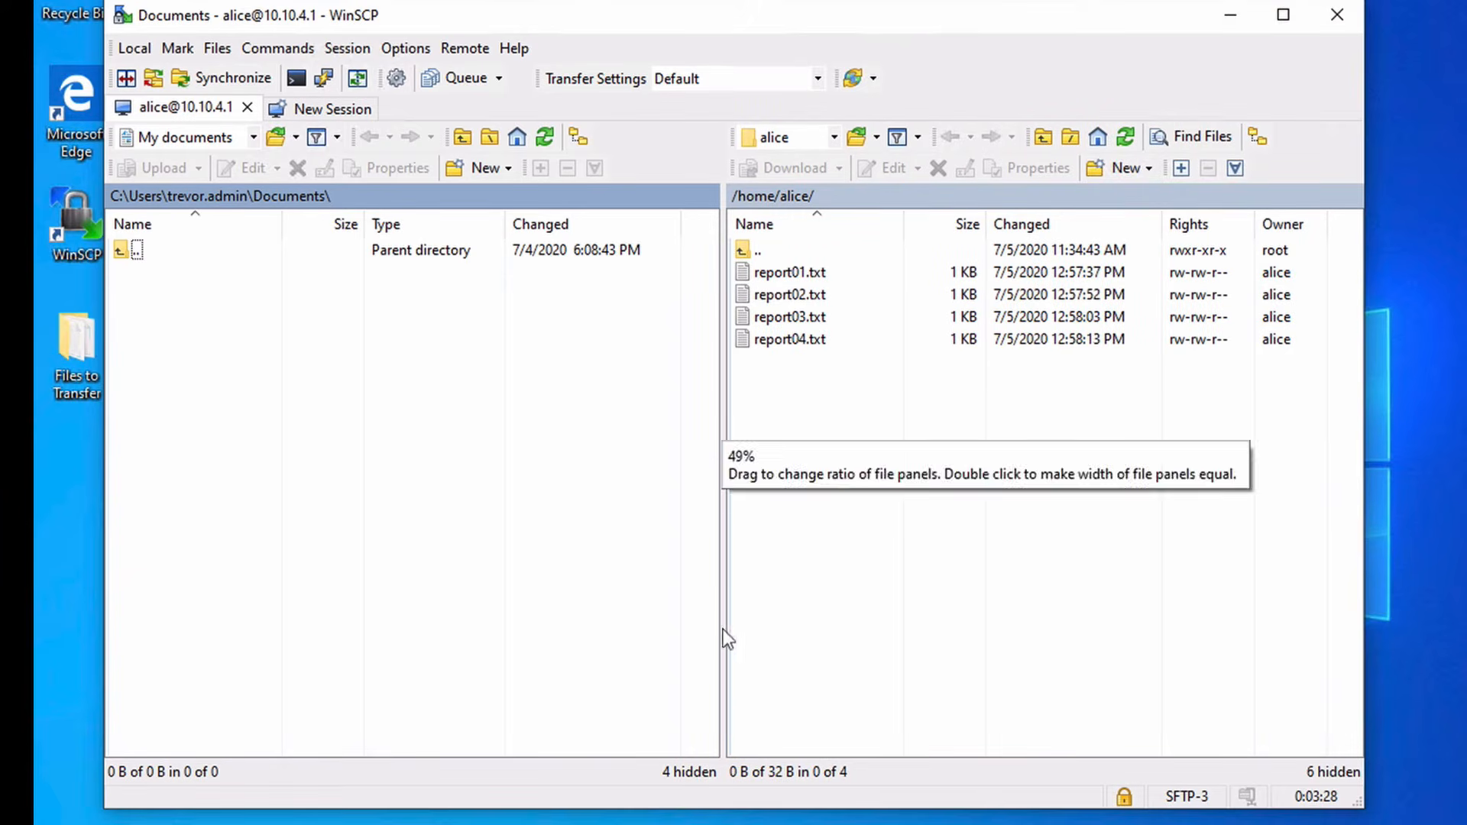
pyautogui.rightClick(686, 790)
pyautogui.moveTo(840, 776)
pyautogui.click(991, 781)
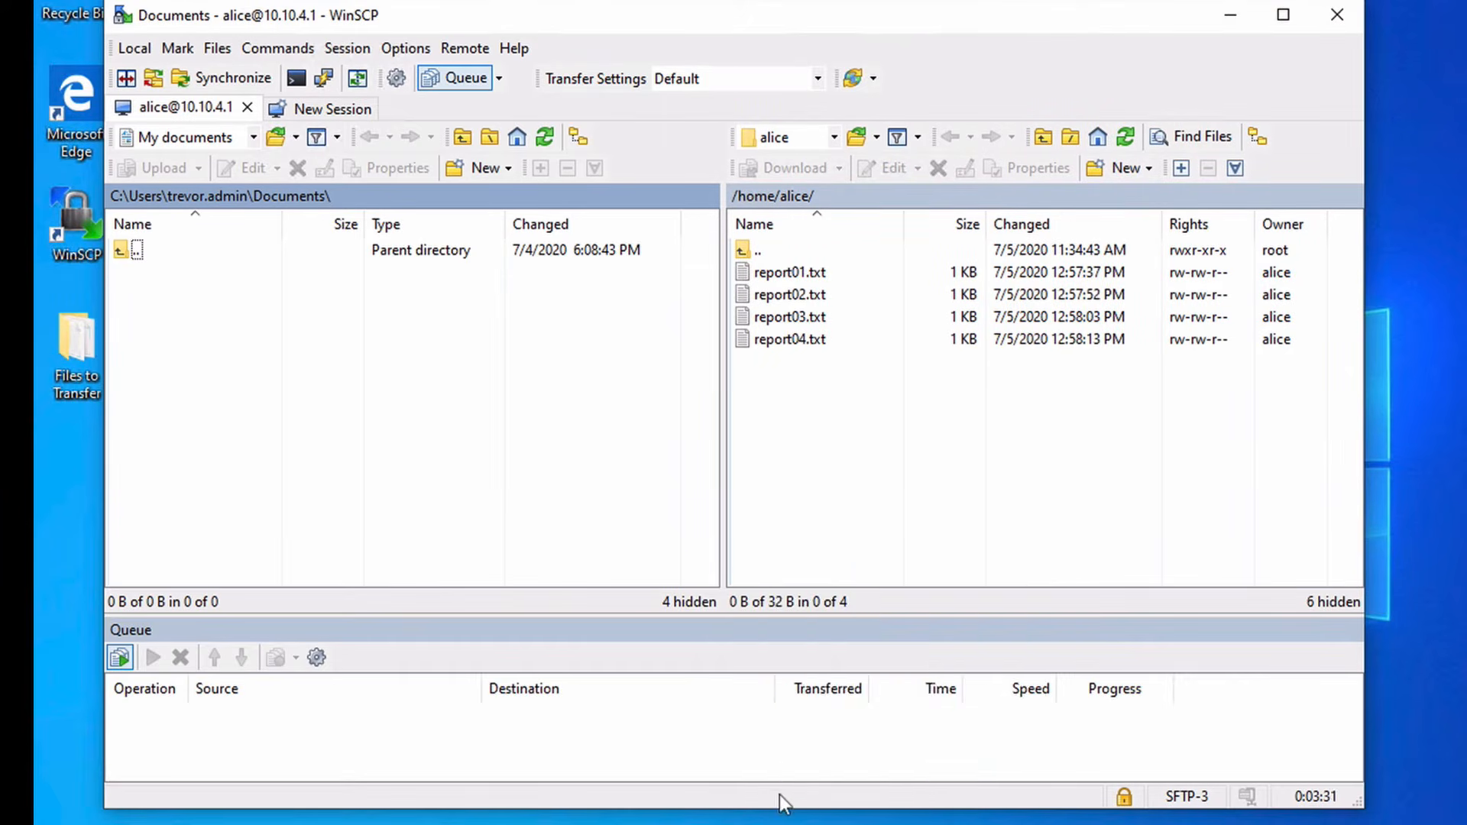
pyautogui.rightClick(779, 794)
pyautogui.click(1100, 803)
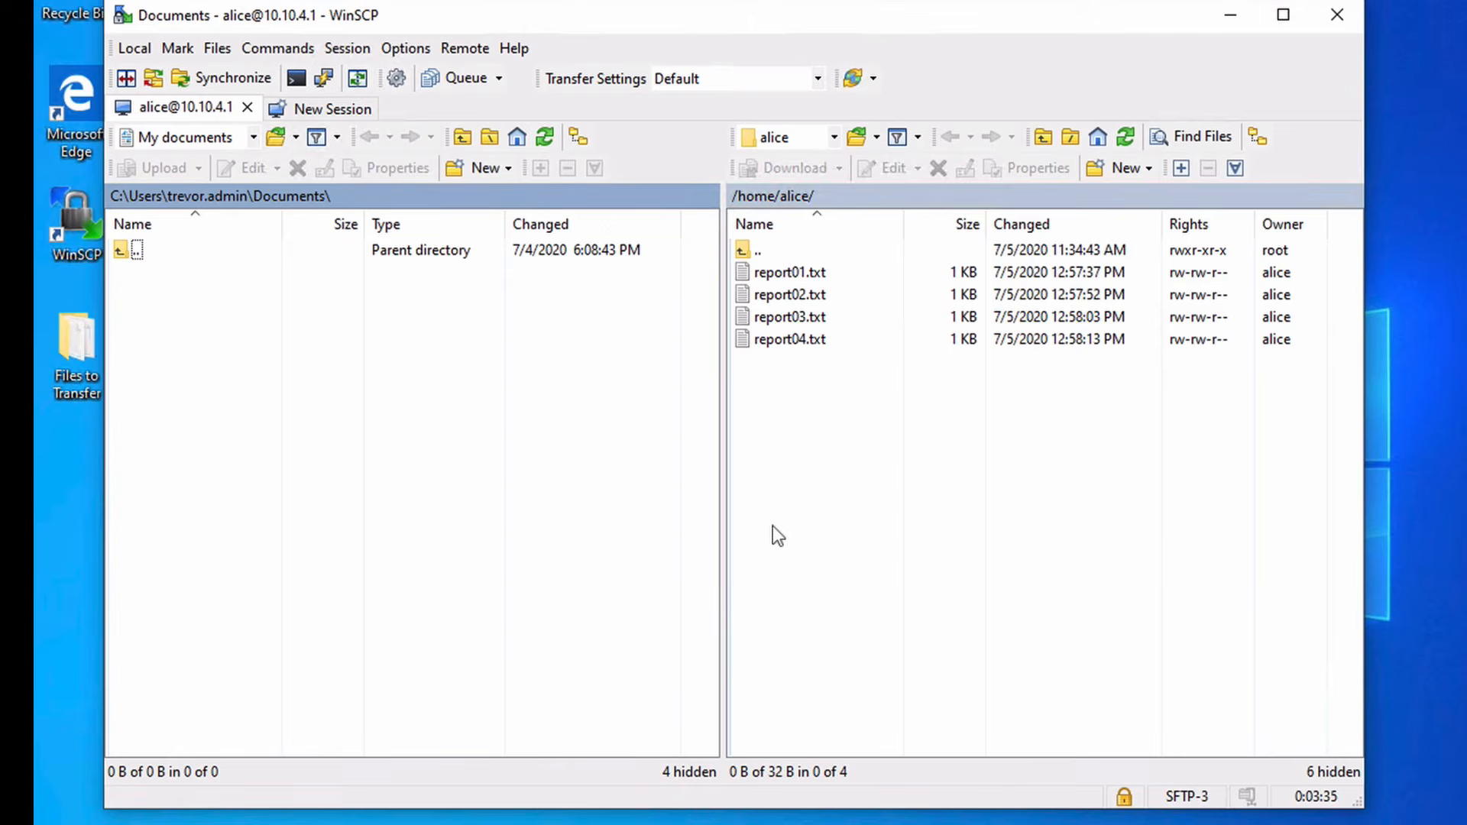
# Browse the local panel to the Files to Transfer folder on the Desktop
pyautogui.click(253, 138)
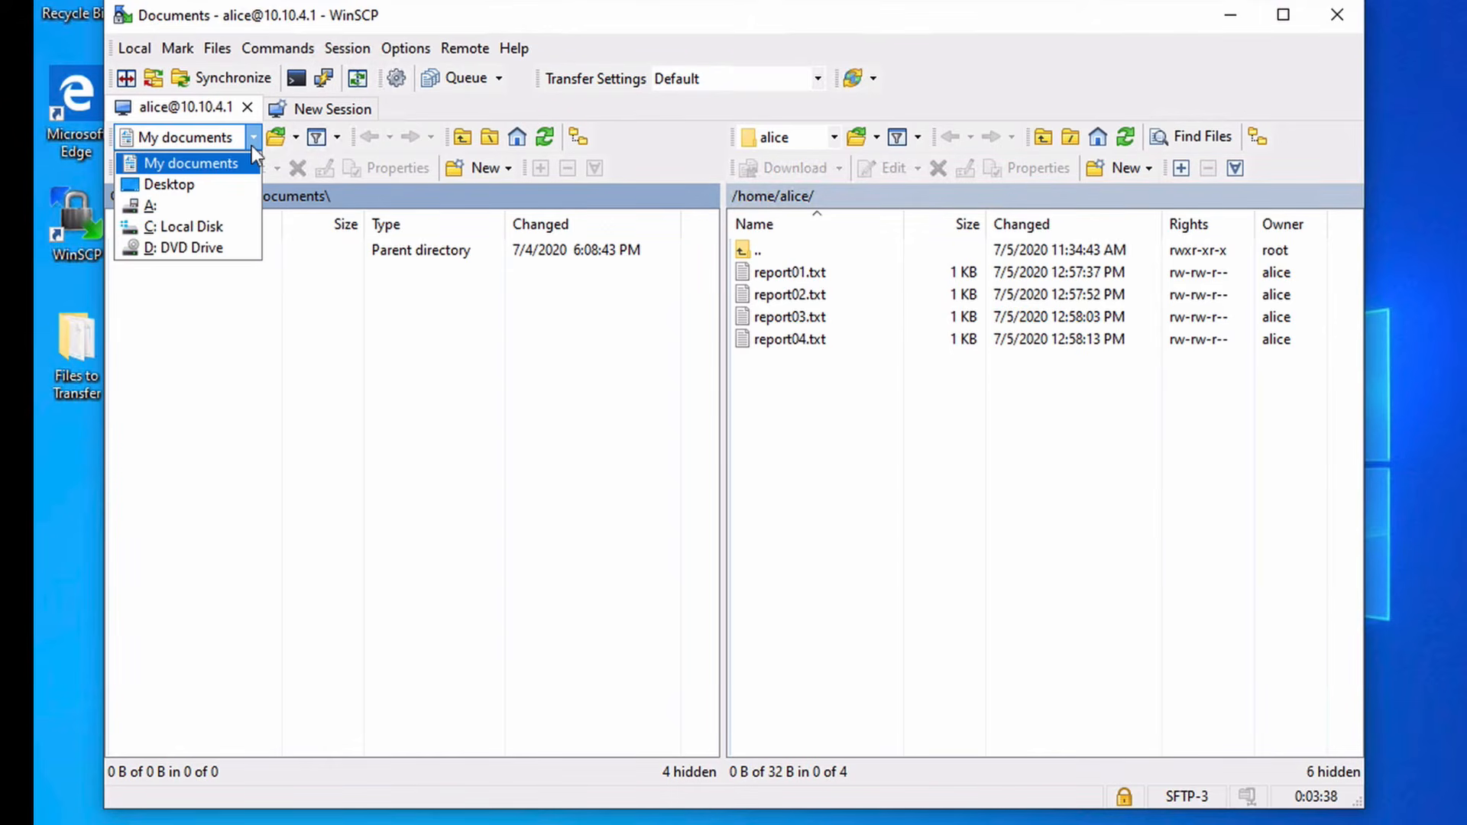
pyautogui.click(609, 136)
pyautogui.click(582, 140)
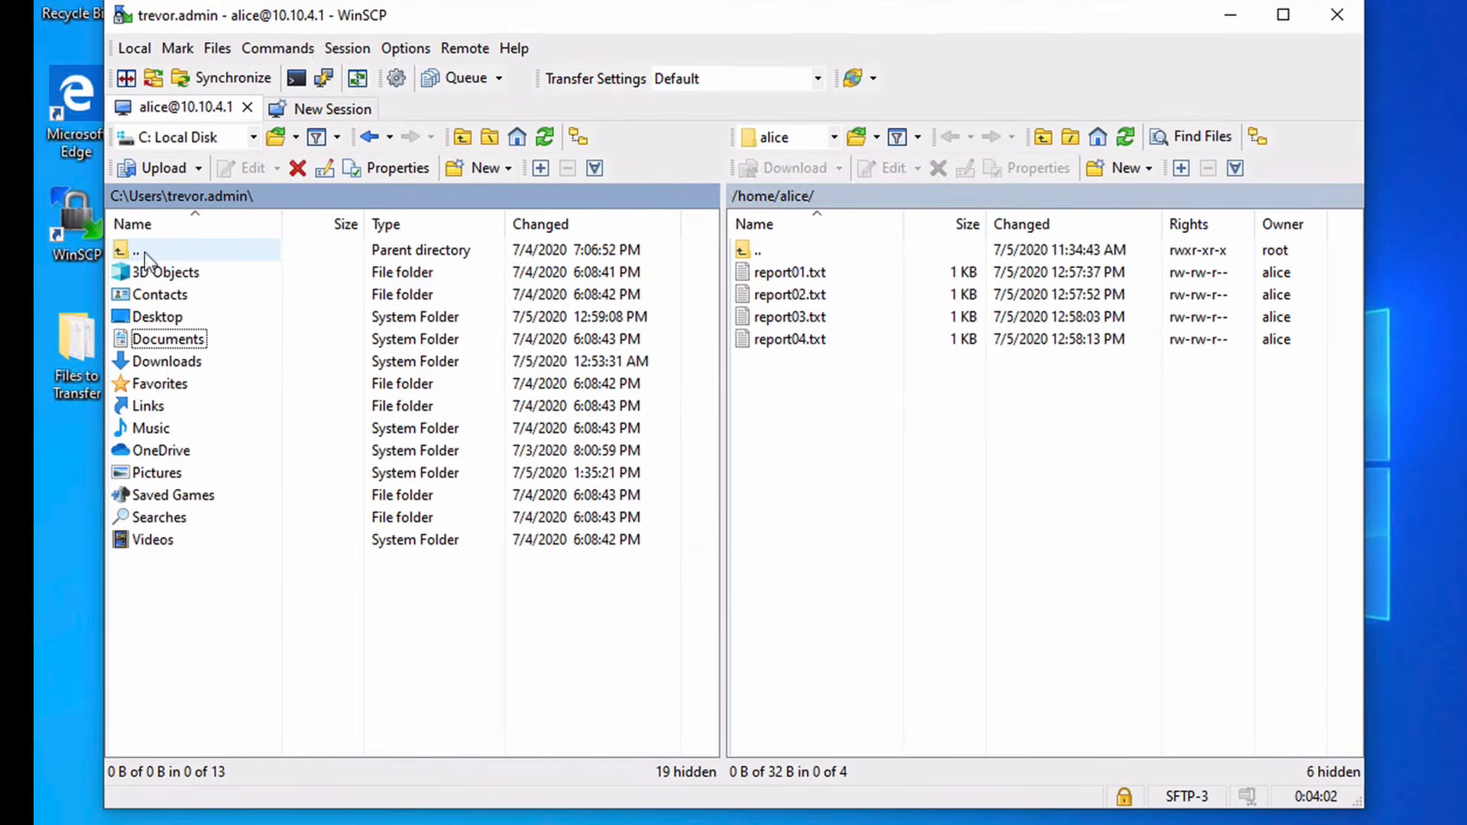
pyautogui.doubleClick(156, 318)
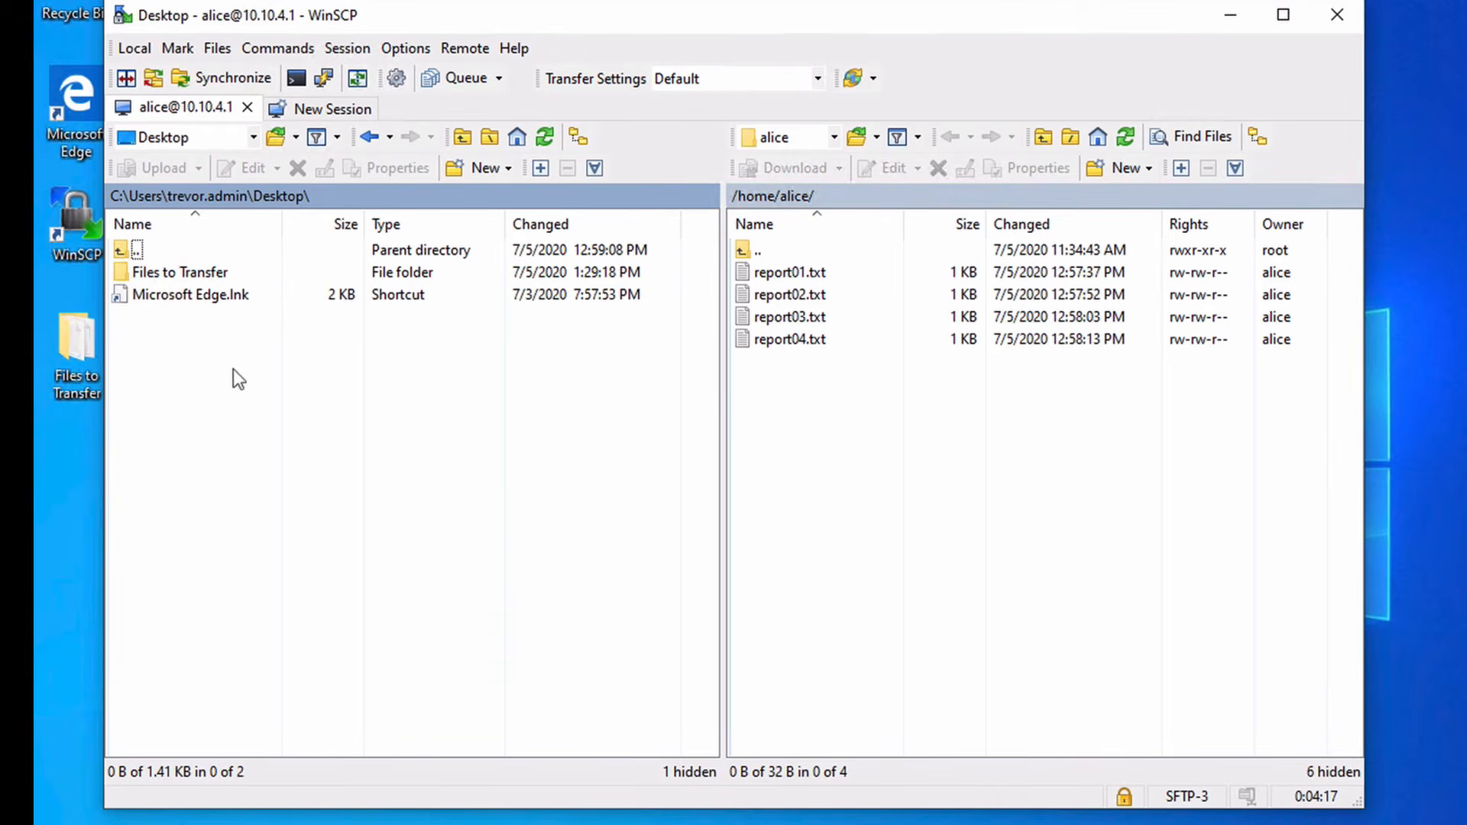
pyautogui.click(180, 270)
pyautogui.doubleClick(181, 271)
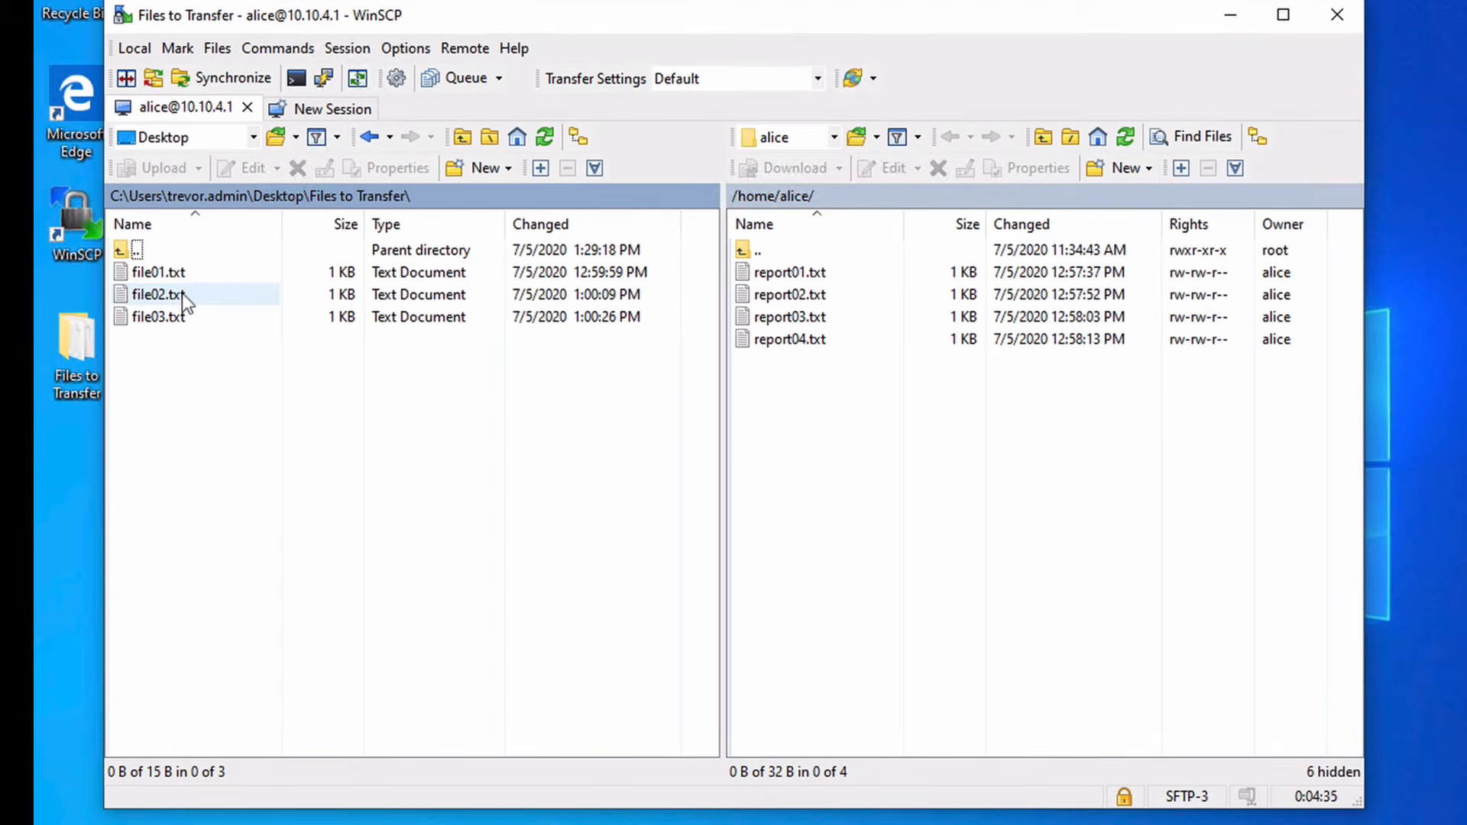
# Upload file01.txt from the local Files to Transfer folder to the remote home directory, setting the upload dialog not to show again
pyautogui.click(121, 275)
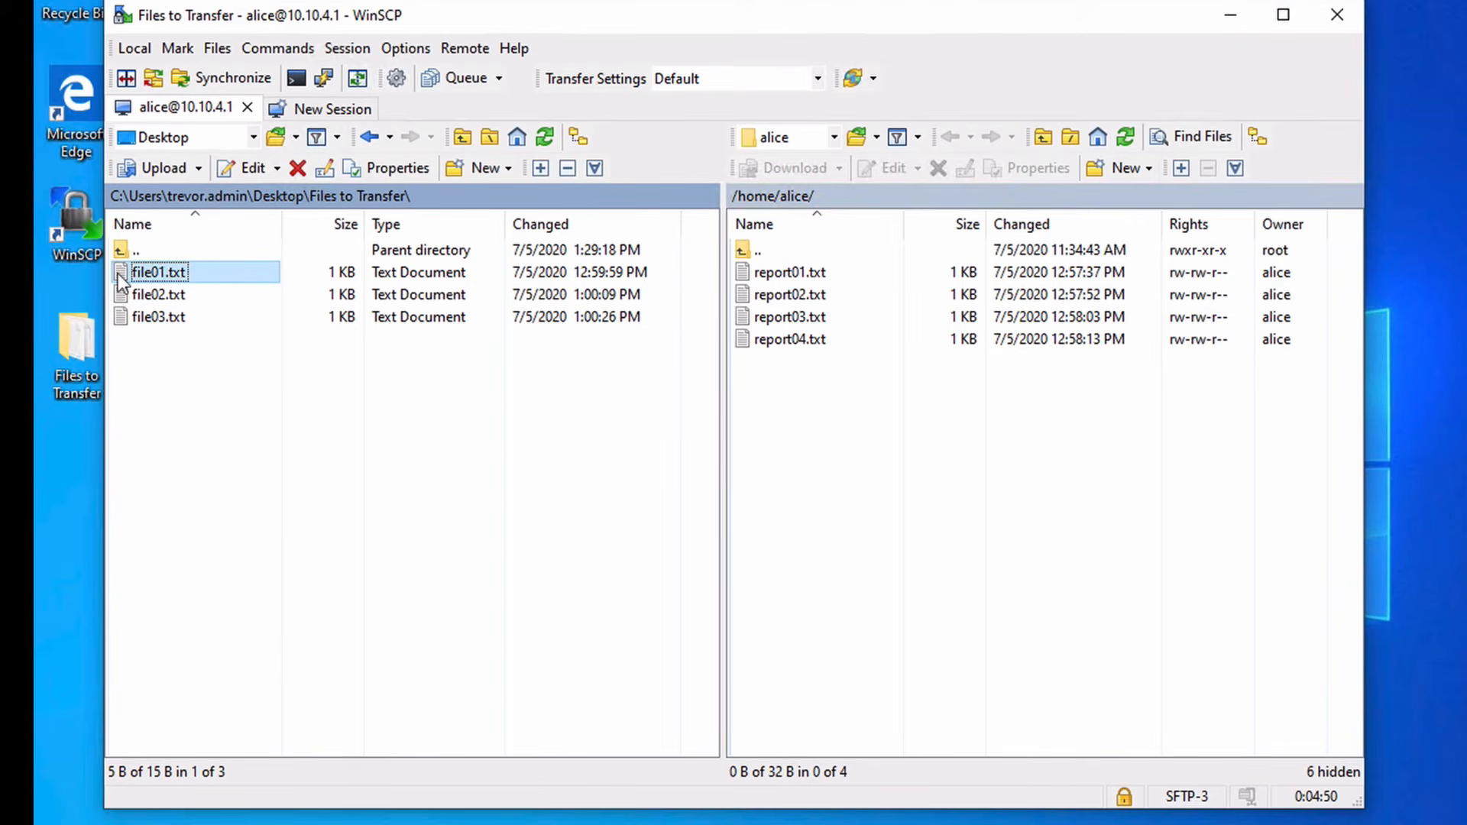
pyautogui.rightClick(118, 274)
pyautogui.moveTo(162, 341)
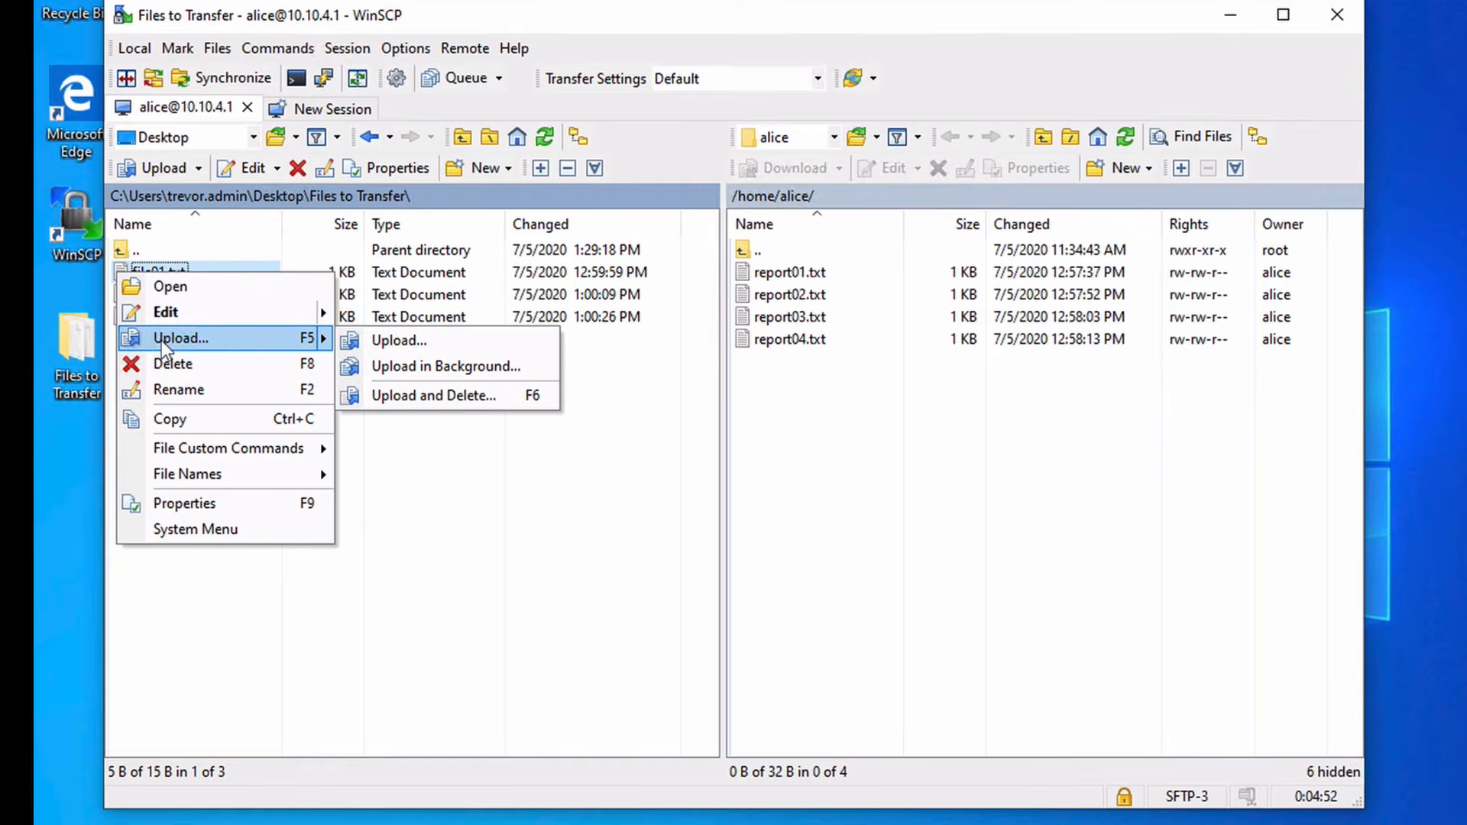
pyautogui.click(422, 485)
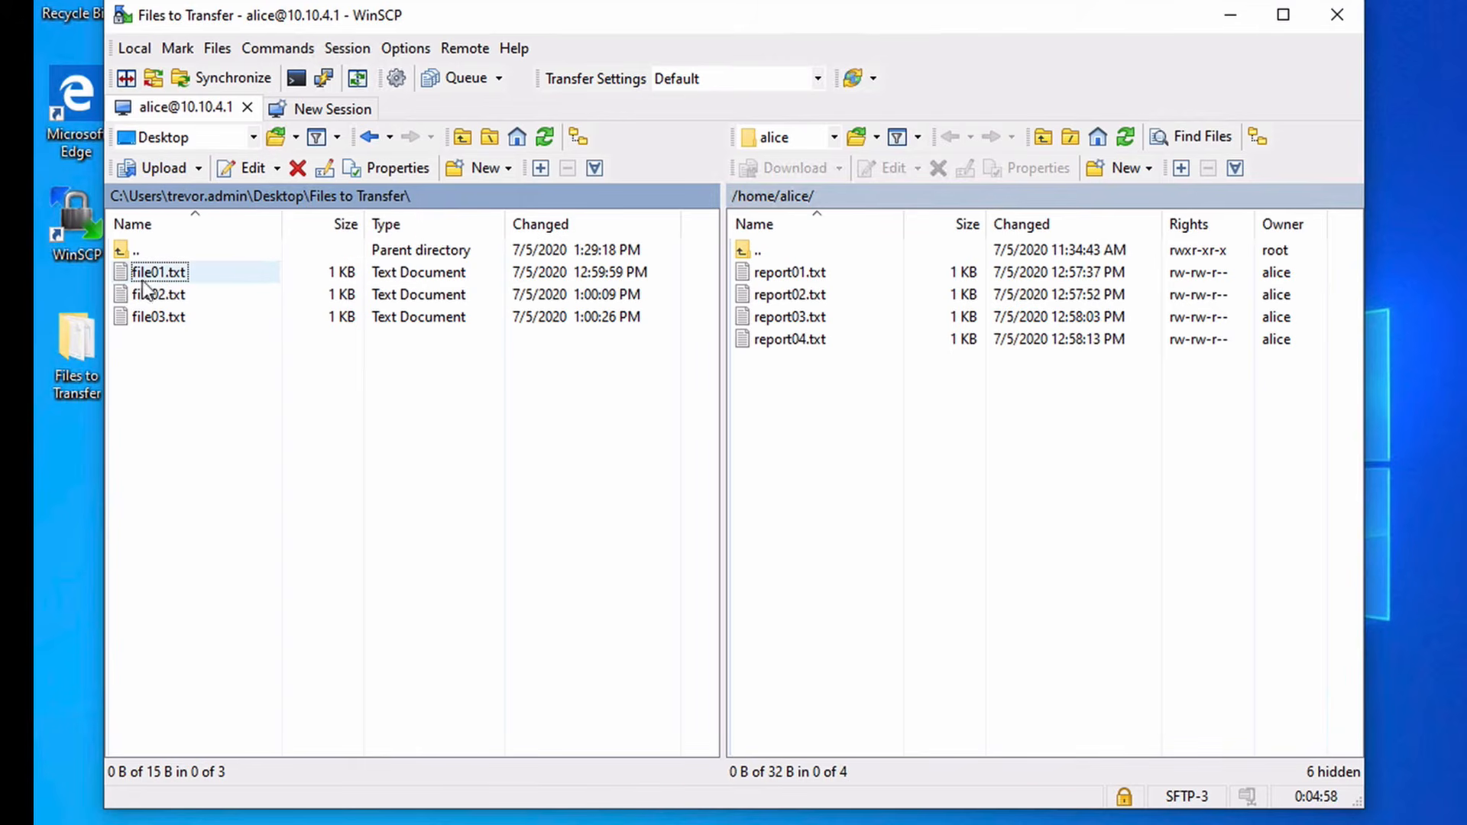
pyautogui.moveTo(153, 277); pyautogui.dragTo(791, 433)
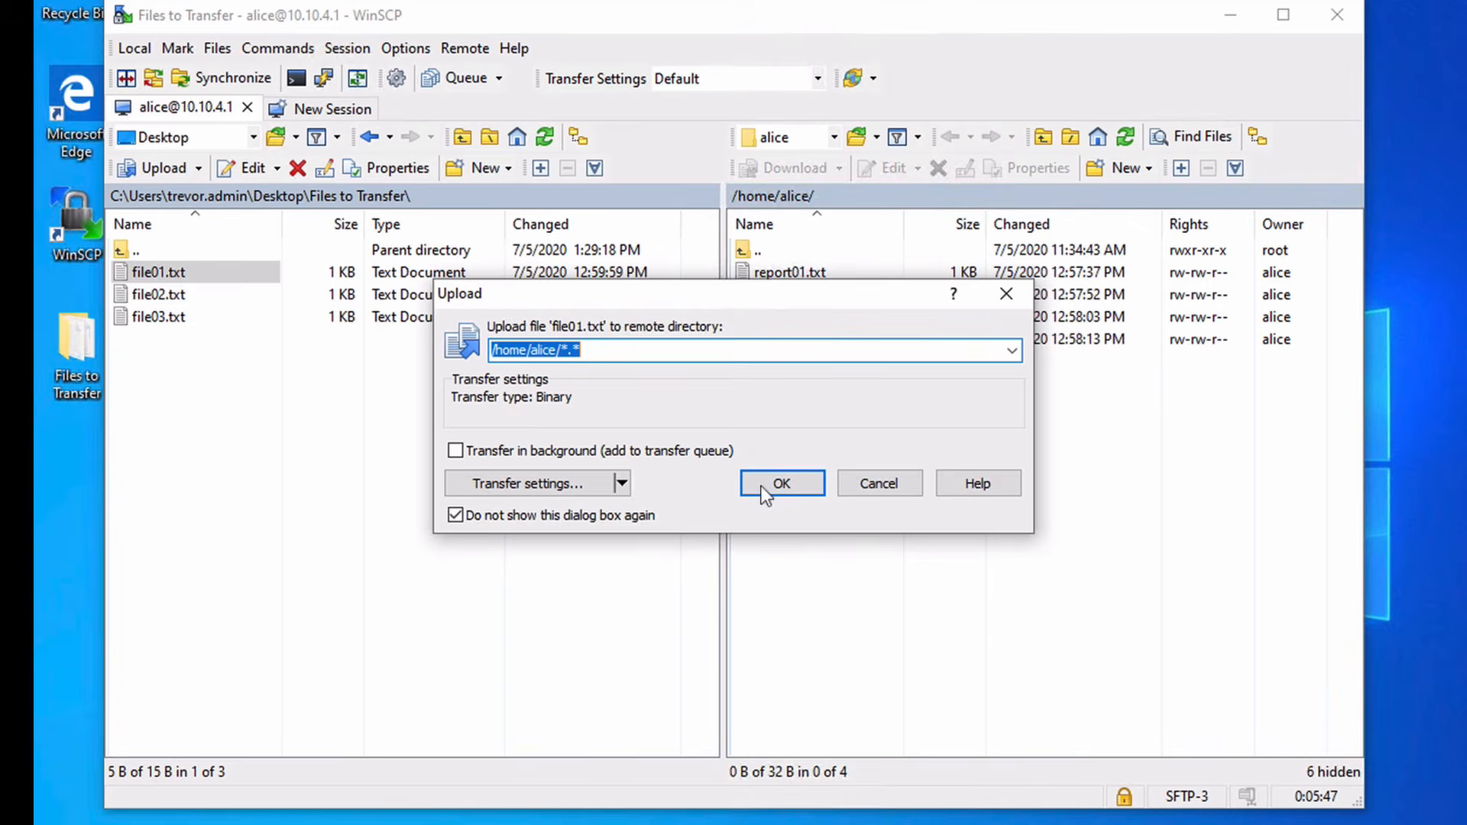
pyautogui.click(781, 483)
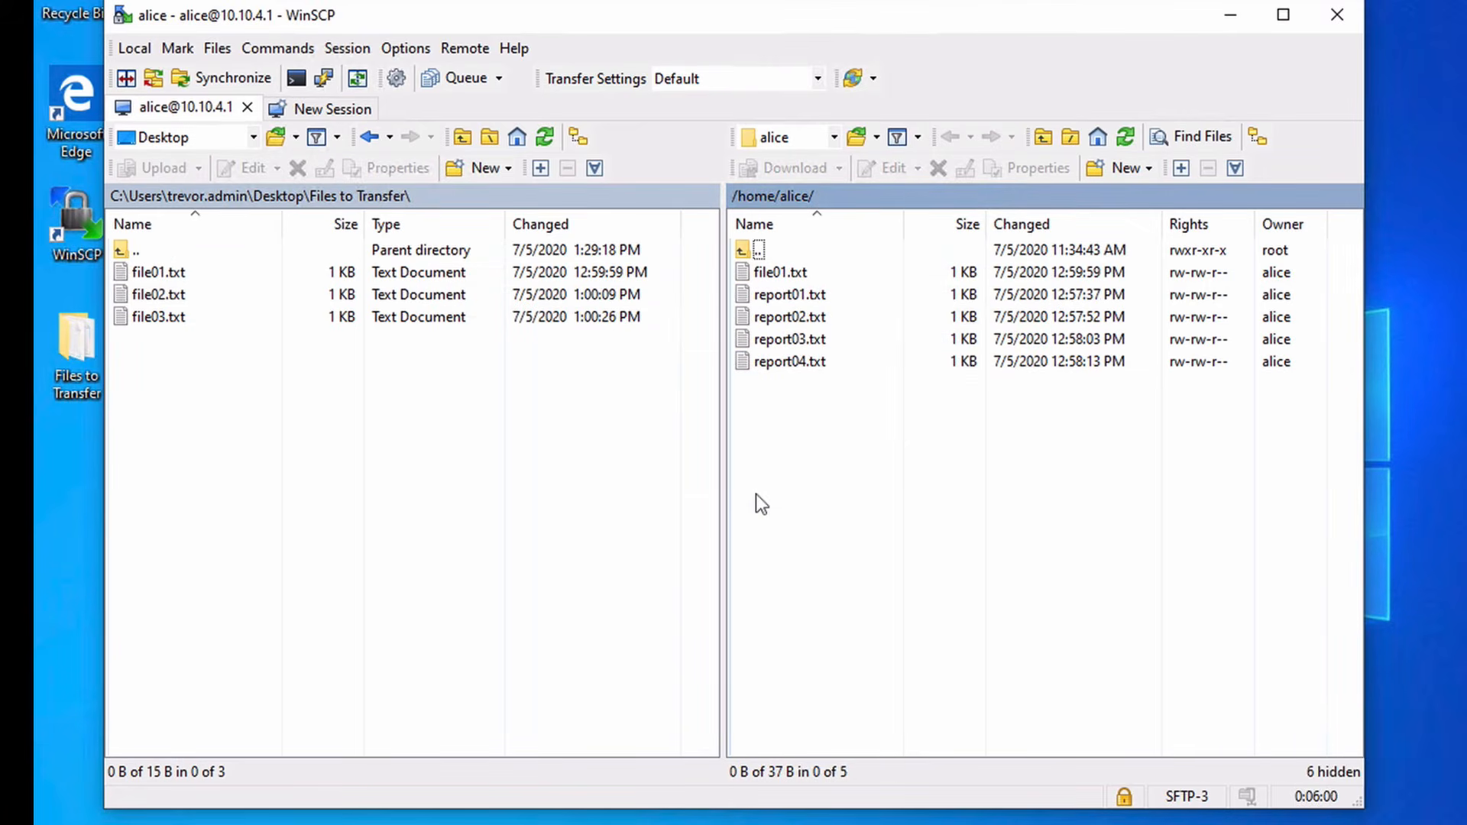
# Download report01.txt from the remote home directory into the local Files to Transfer folder
pyautogui.rightClick(761, 294)
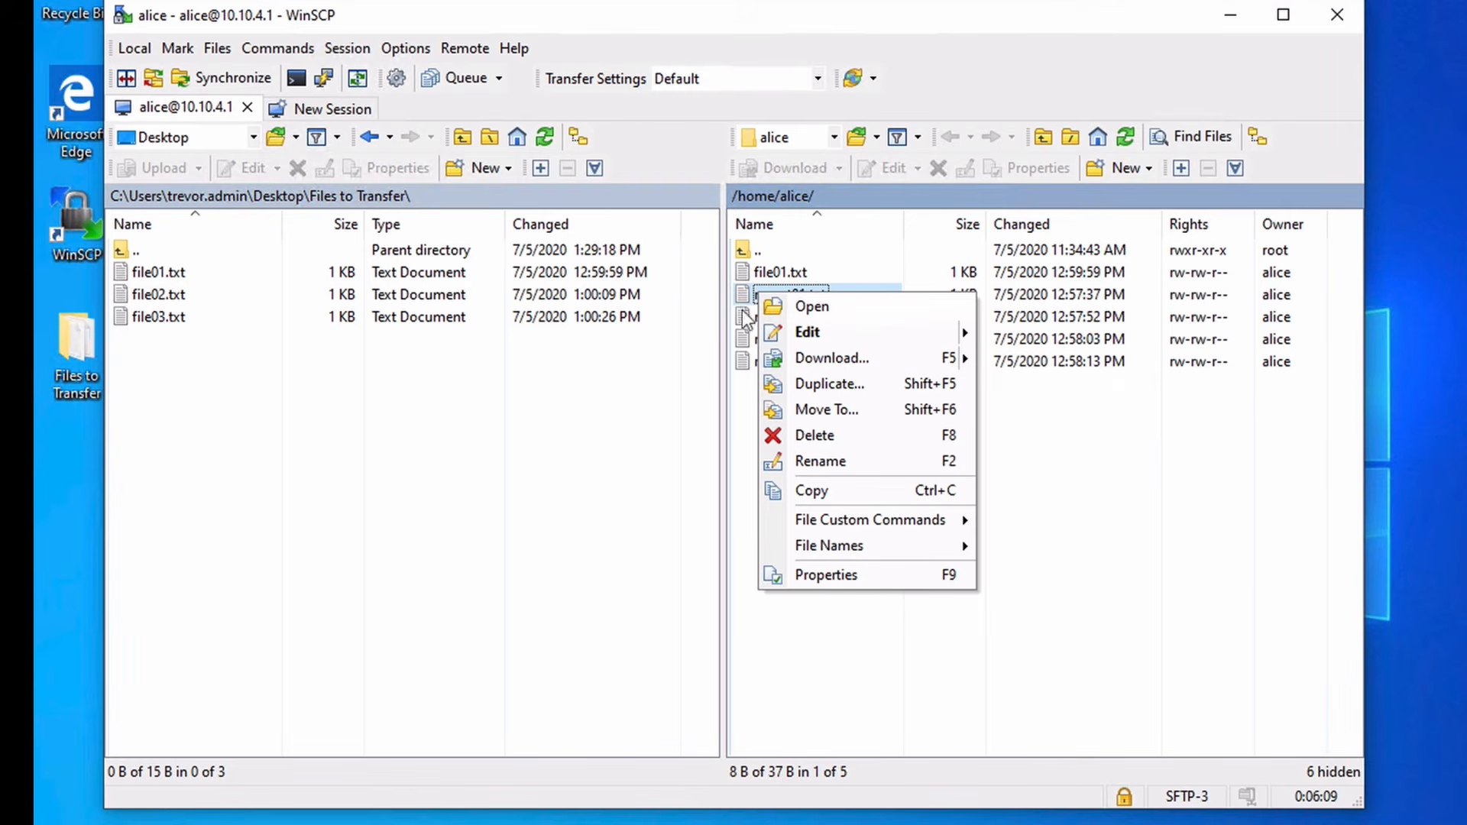
pyautogui.click(744, 301)
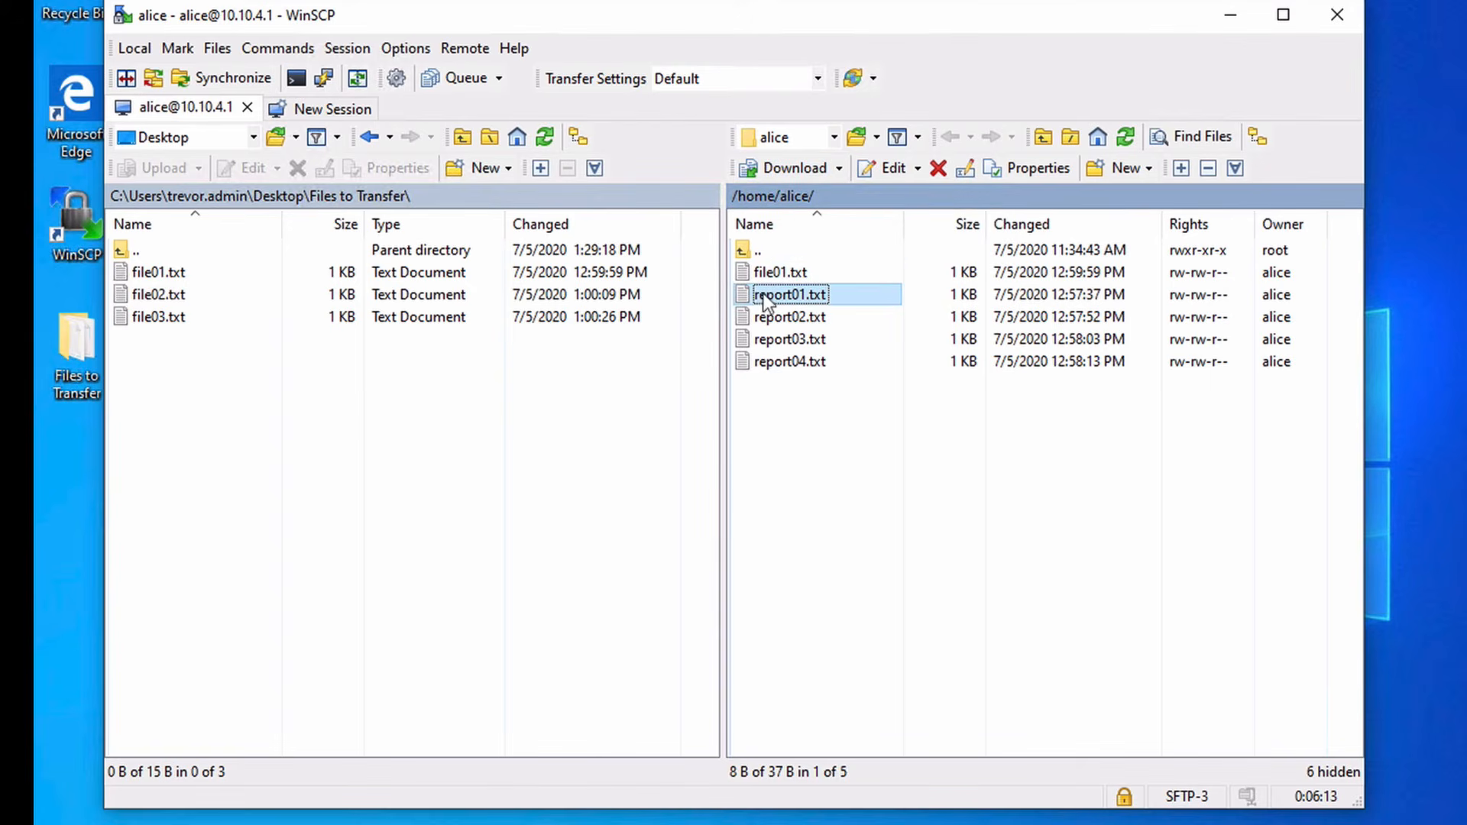
pyautogui.moveTo(763, 293); pyautogui.dragTo(345, 388)
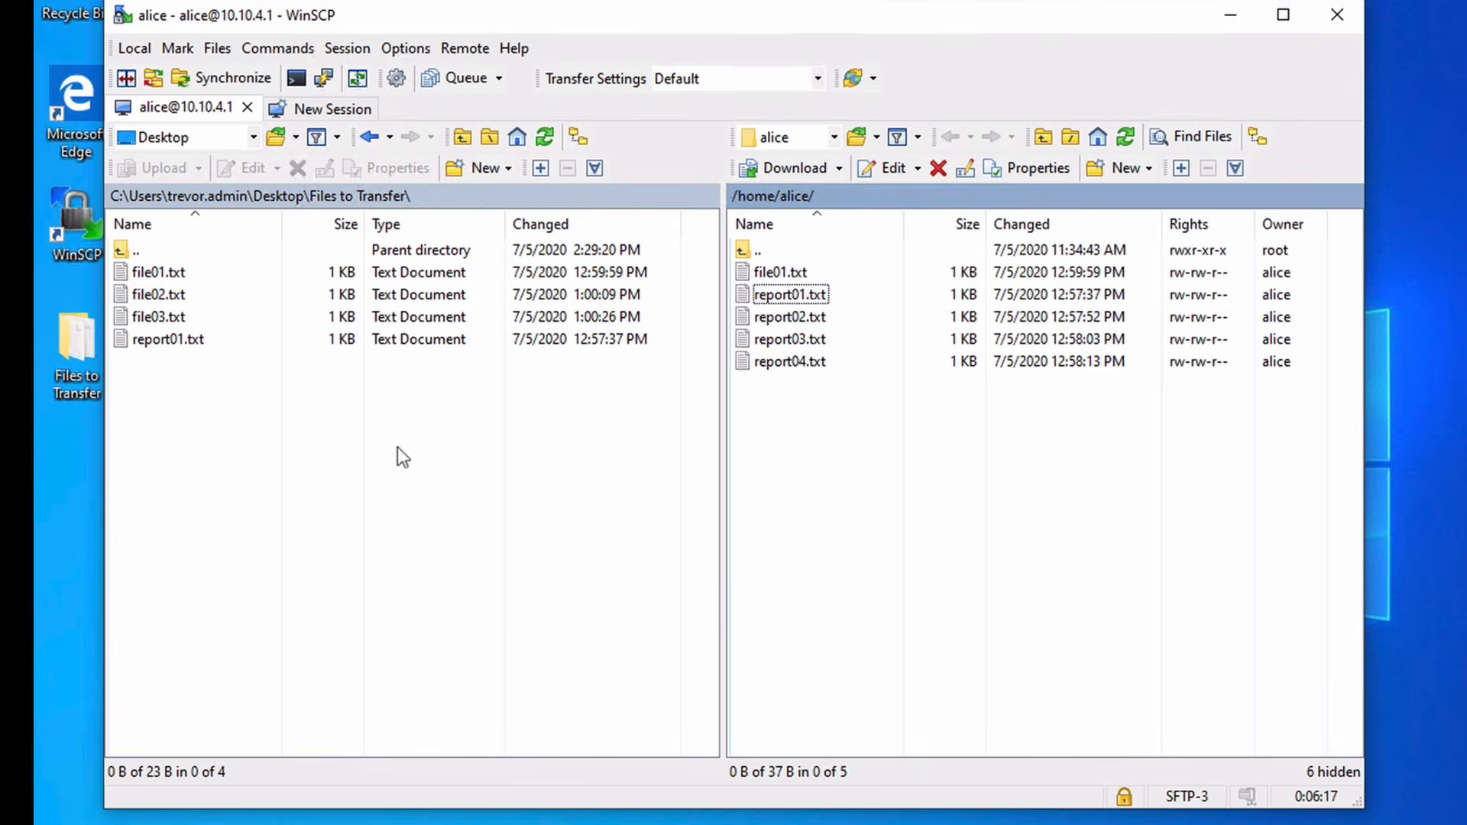
# Using the Files to Transfer window in File Explorer, upload file02.txt from it to the server and download report02.txt into it
pyautogui.click(489, 823)
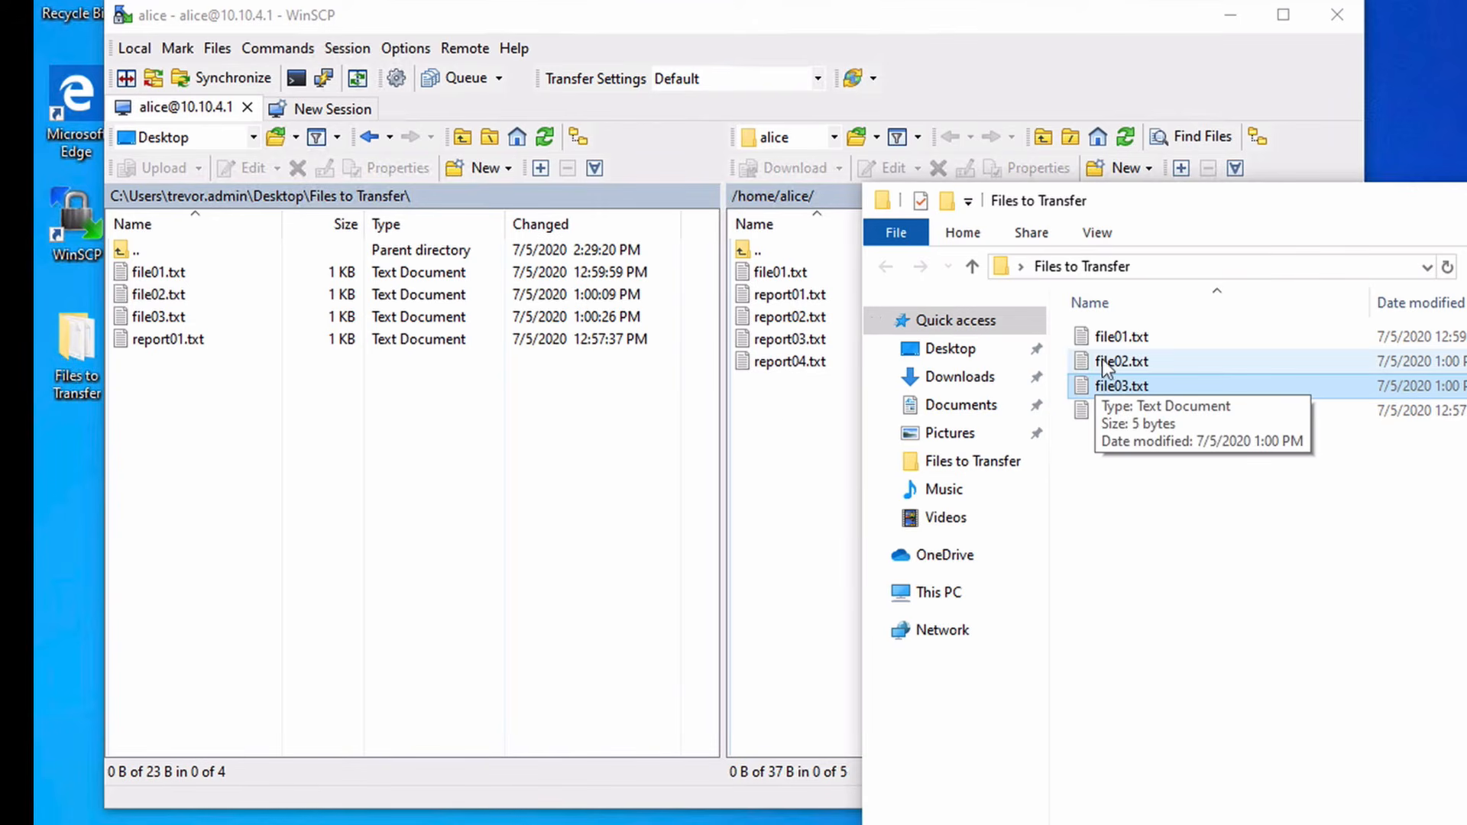
pyautogui.moveTo(1103, 359); pyautogui.dragTo(798, 451)
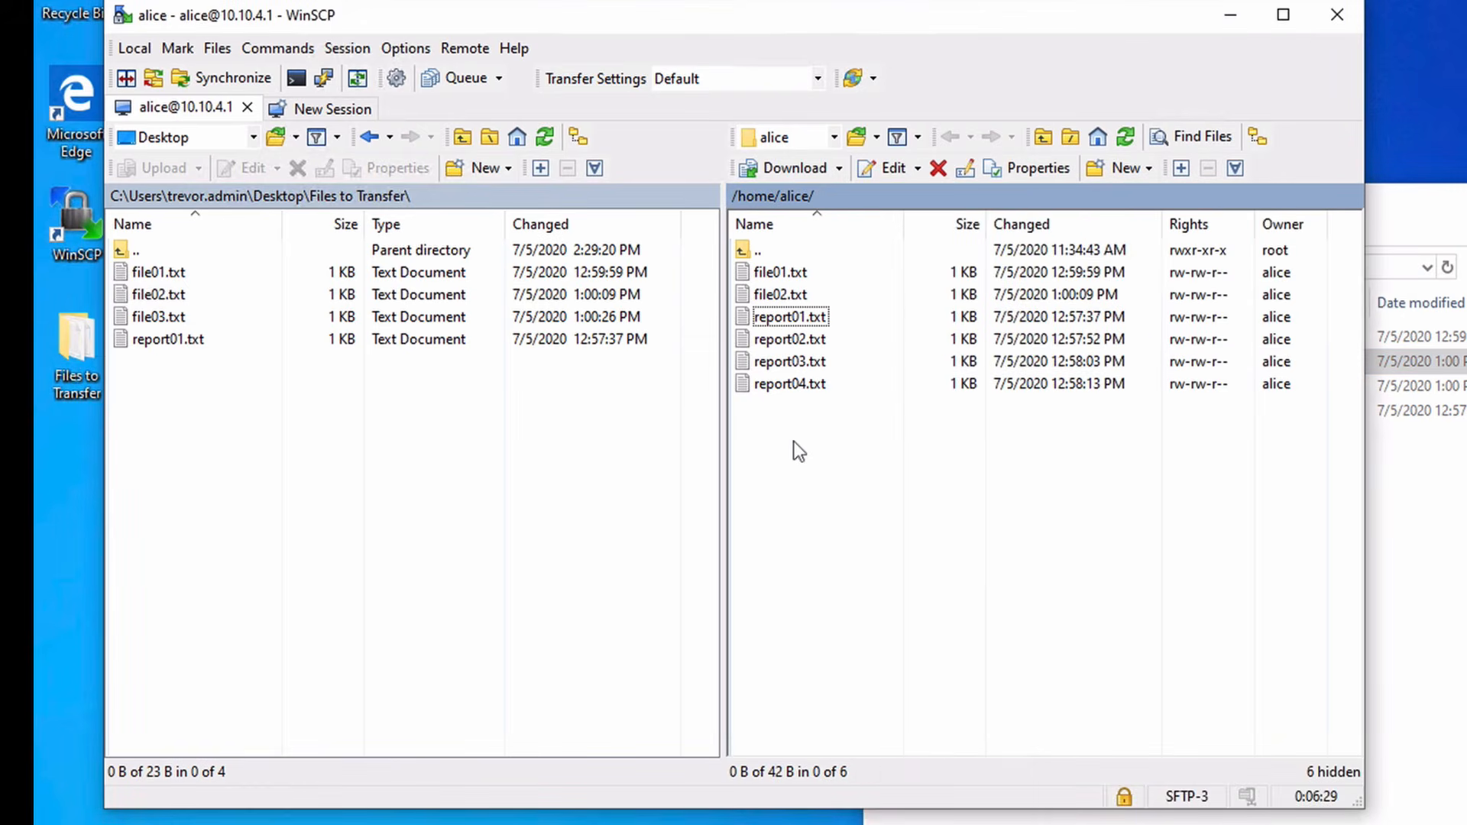
pyautogui.click(775, 342)
pyautogui.moveTo(778, 343); pyautogui.dragTo(1442, 549)
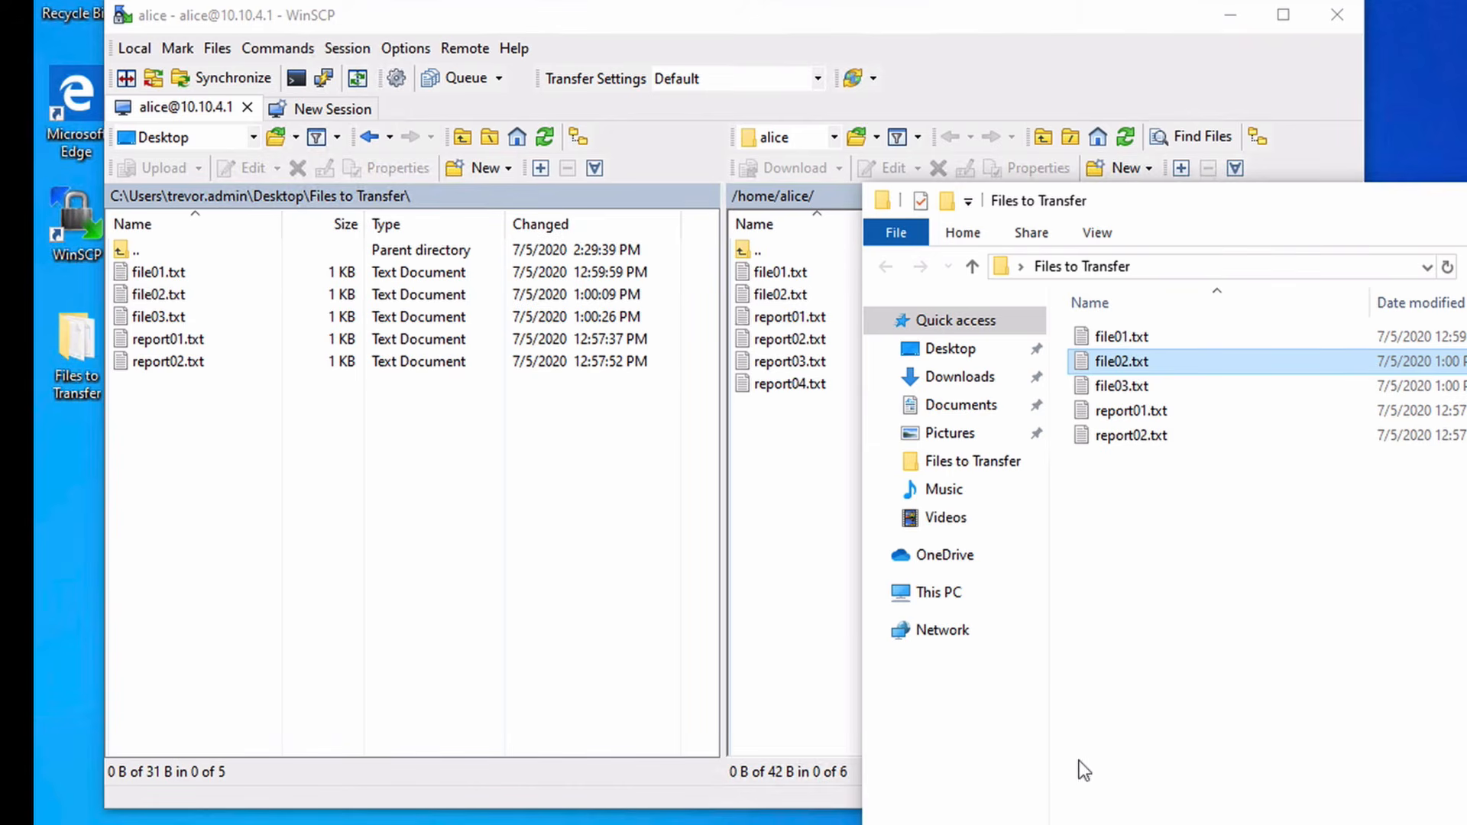
# Turn on showing hidden files for the file panels in the preferences
pyautogui.click(402, 55)
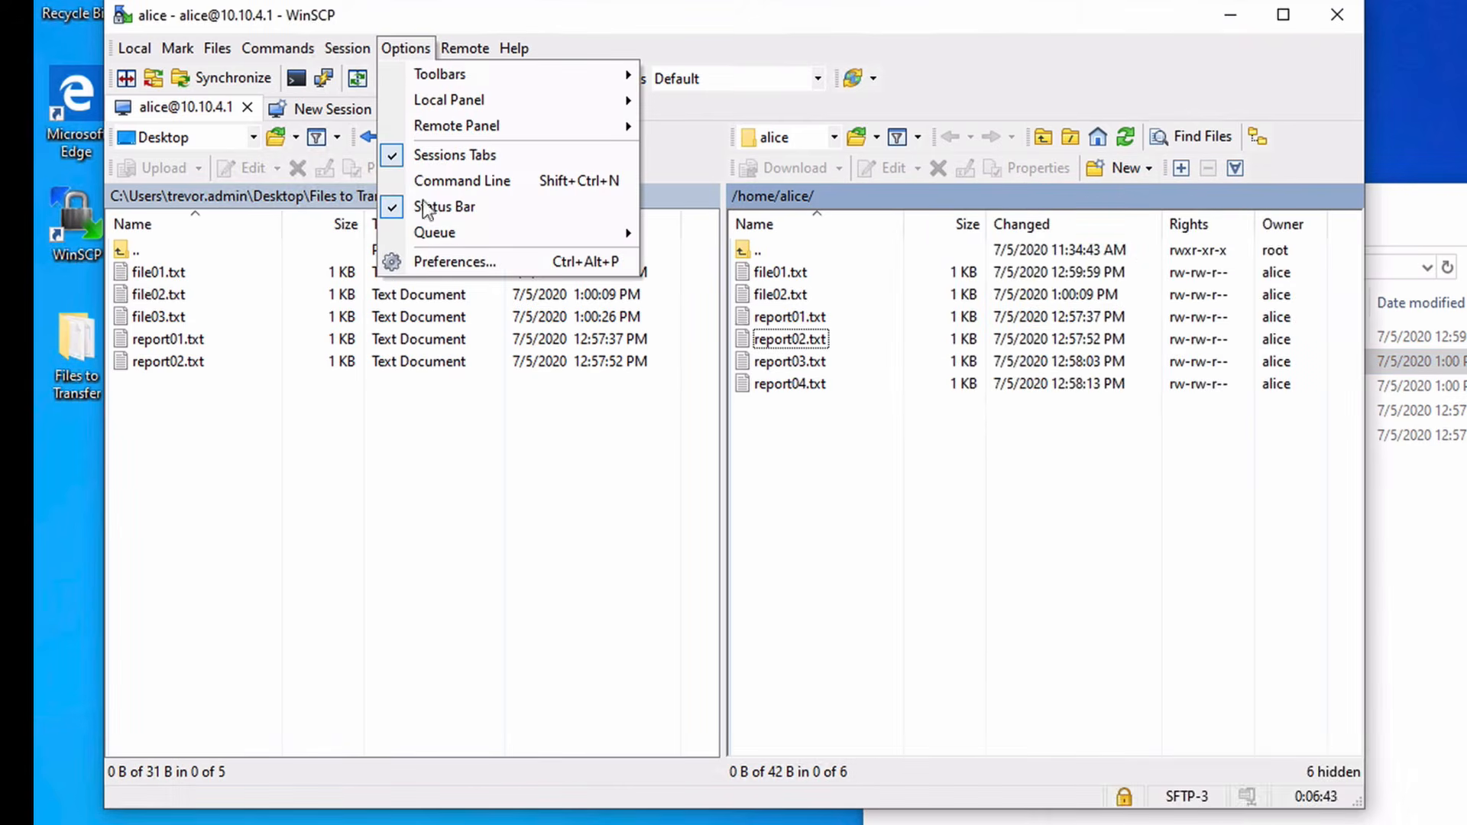
pyautogui.click(437, 263)
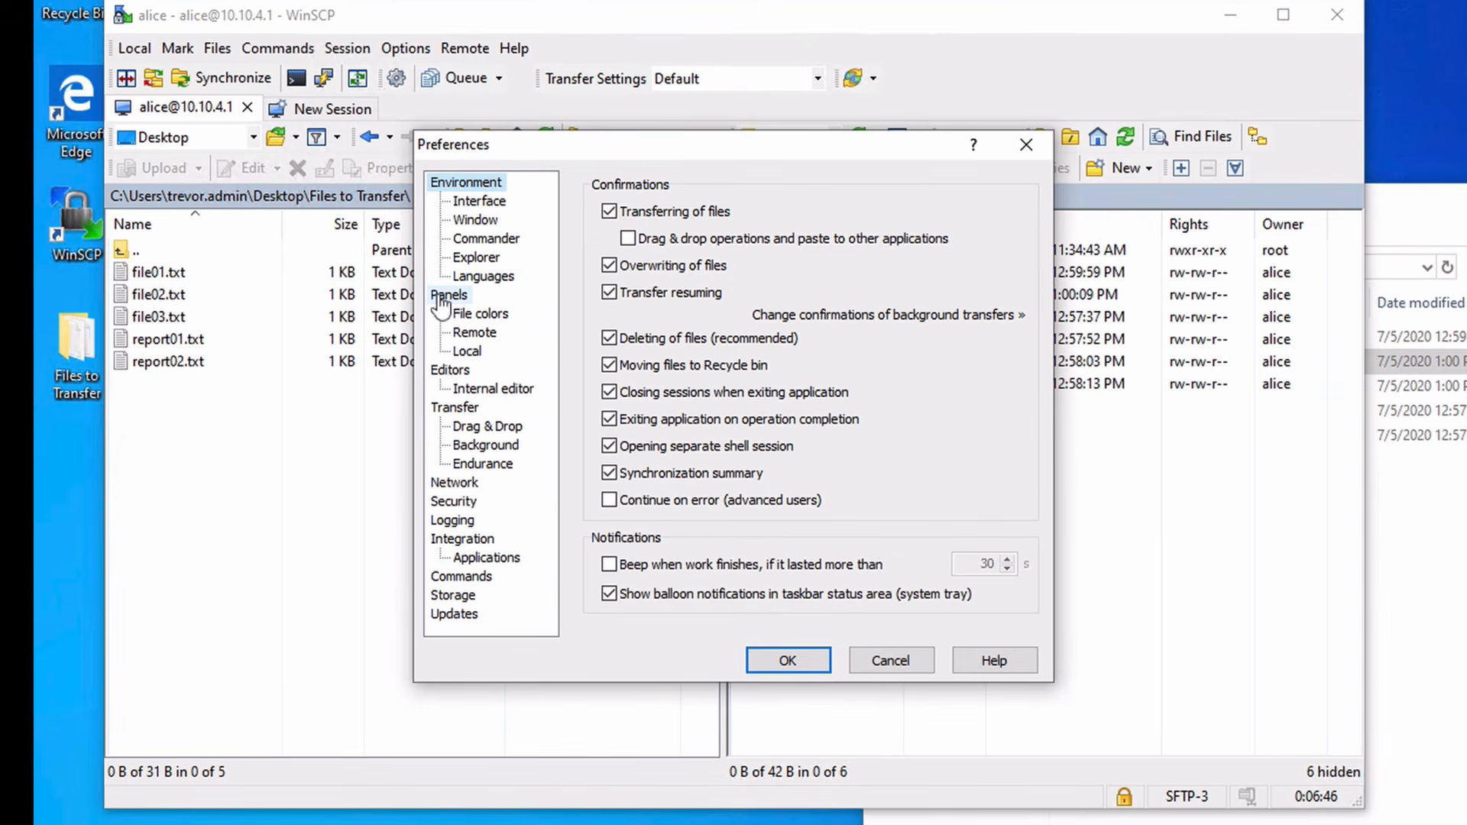
pyautogui.click(447, 295)
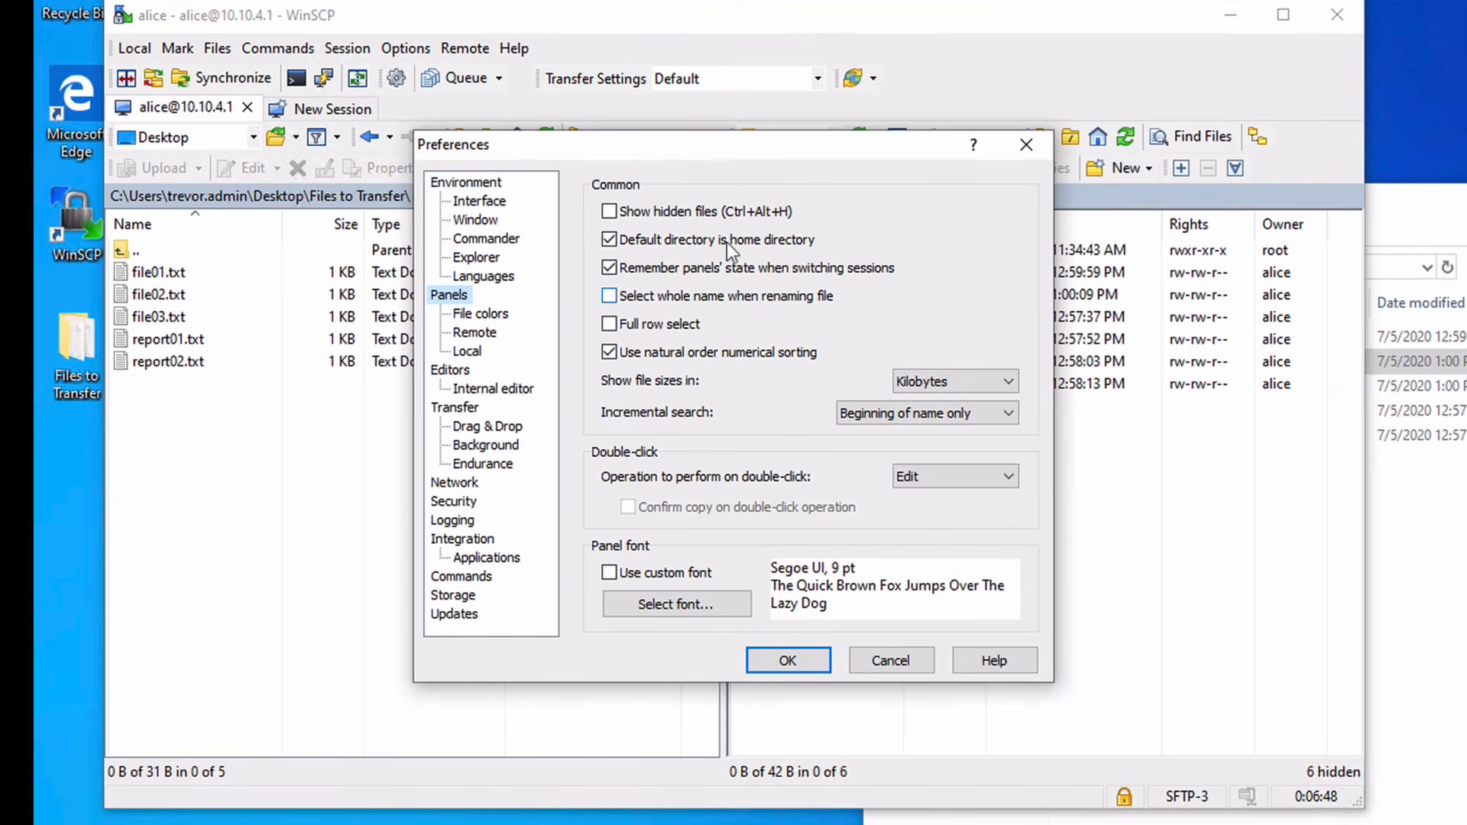
pyautogui.click(629, 215)
pyautogui.click(789, 659)
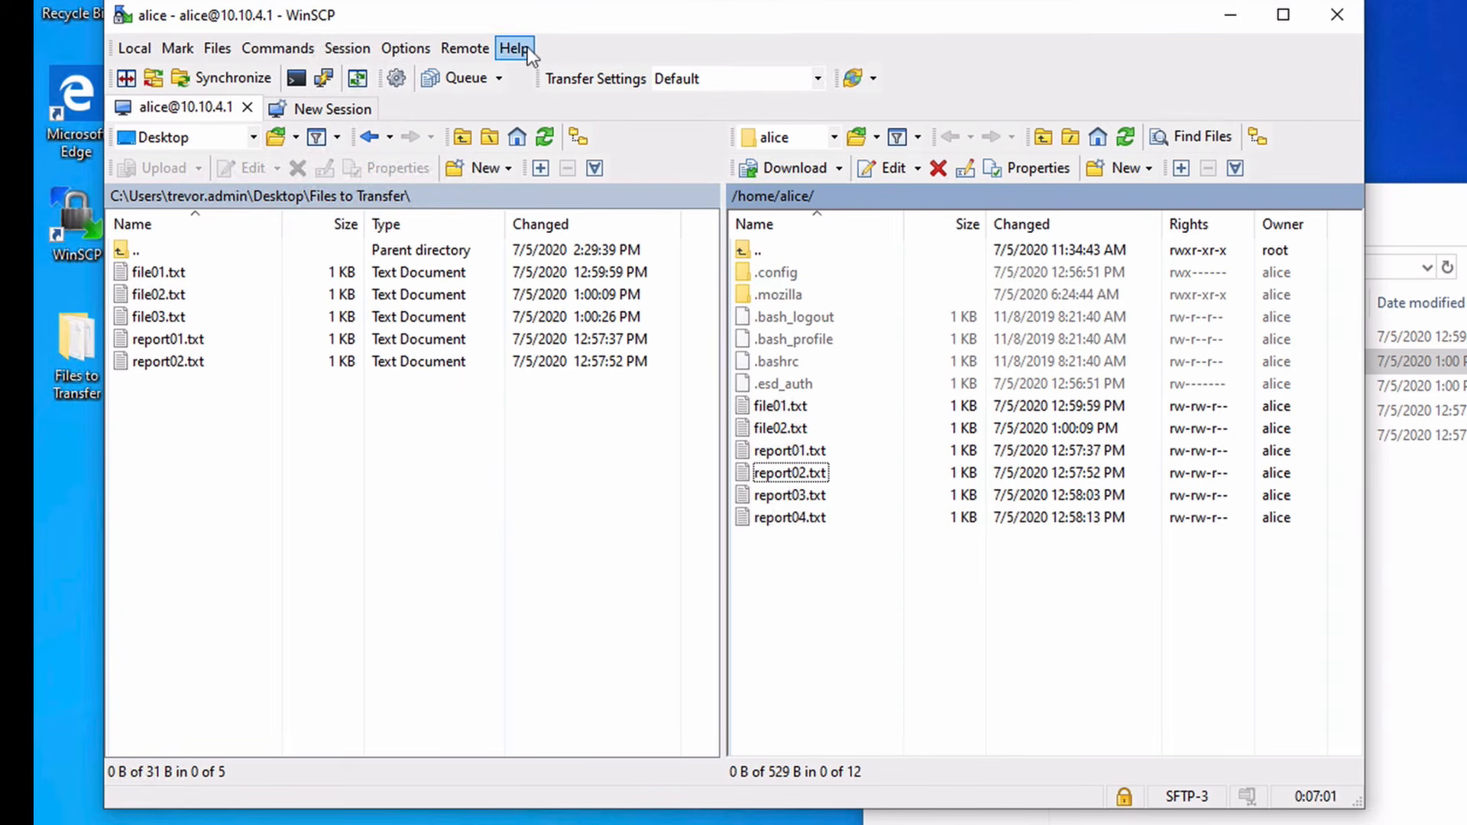
# Examine the transfer settings presets and the options of the Text preset, leaving them without changes
pyautogui.click(406, 48)
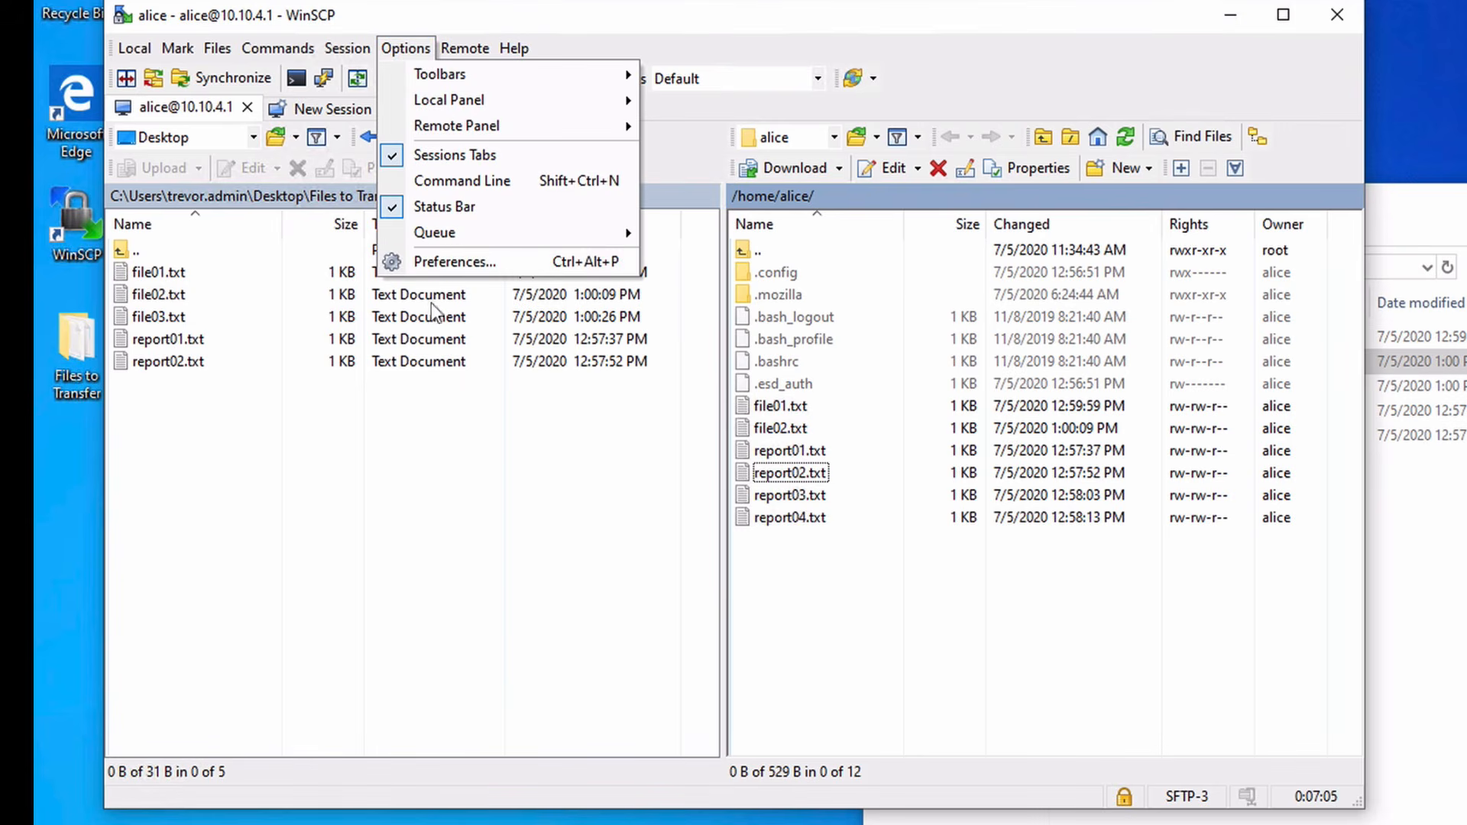
pyautogui.click(420, 264)
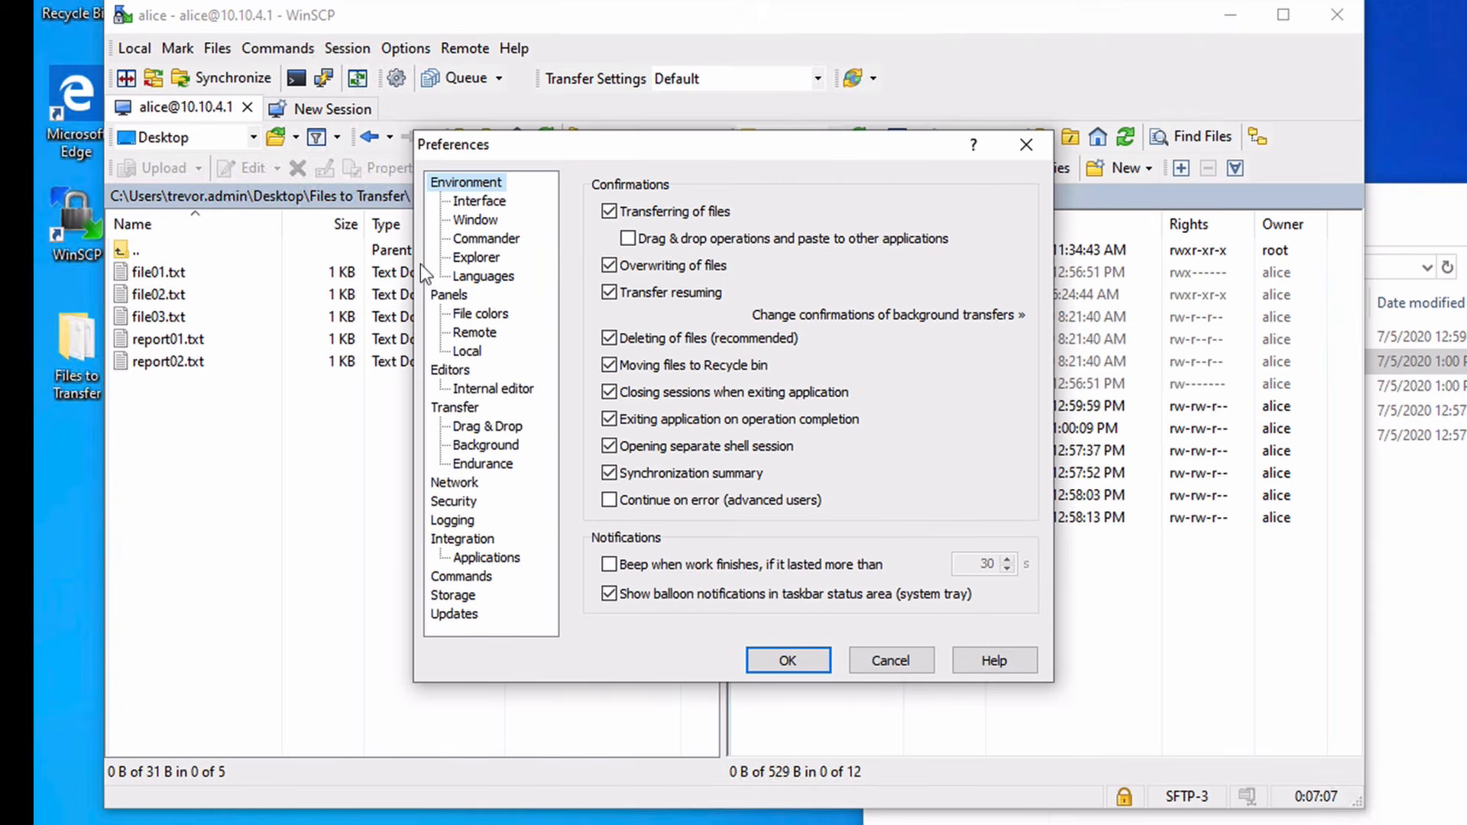
pyautogui.click(458, 407)
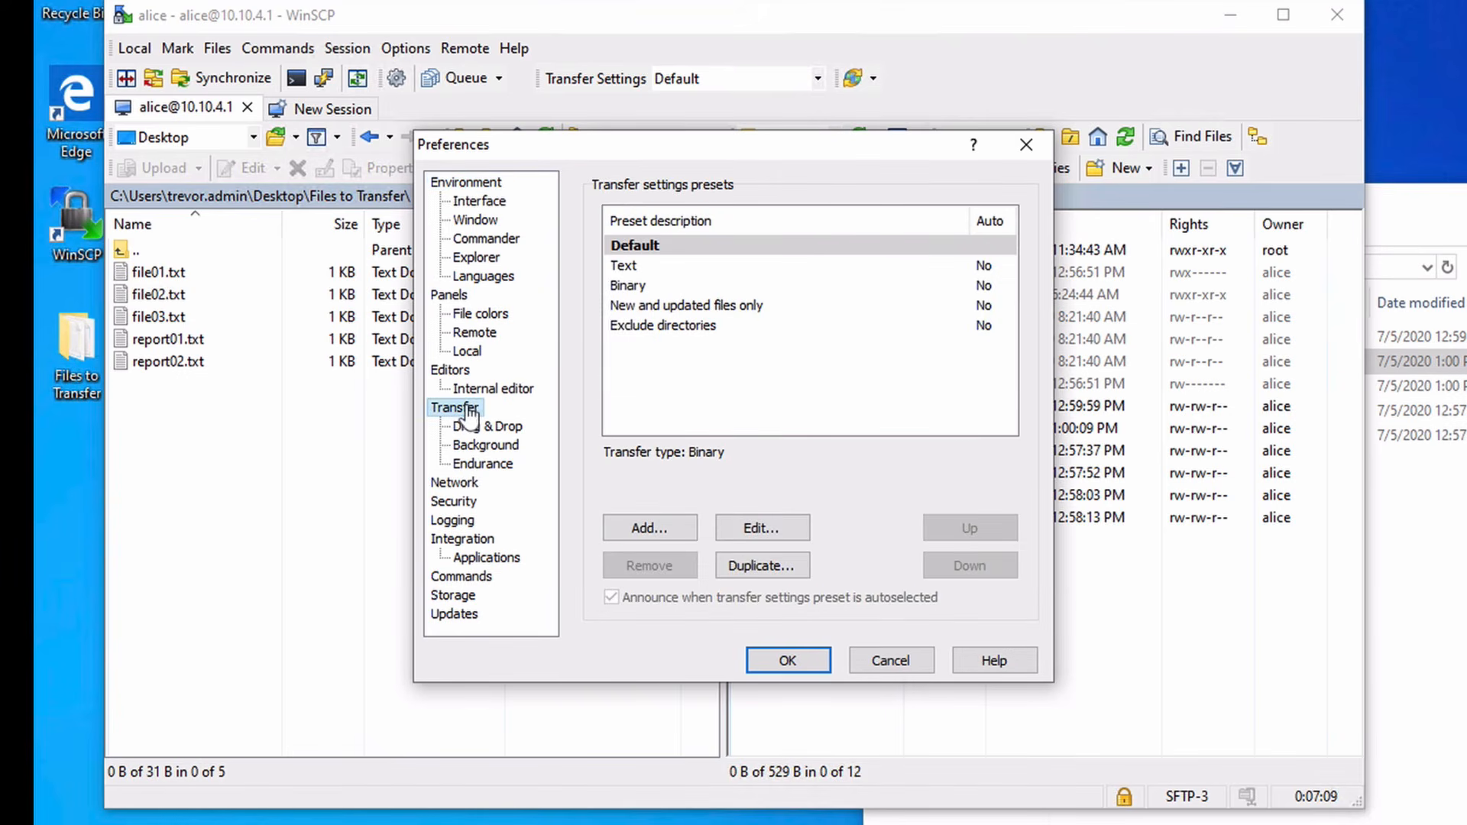
pyautogui.click(636, 267)
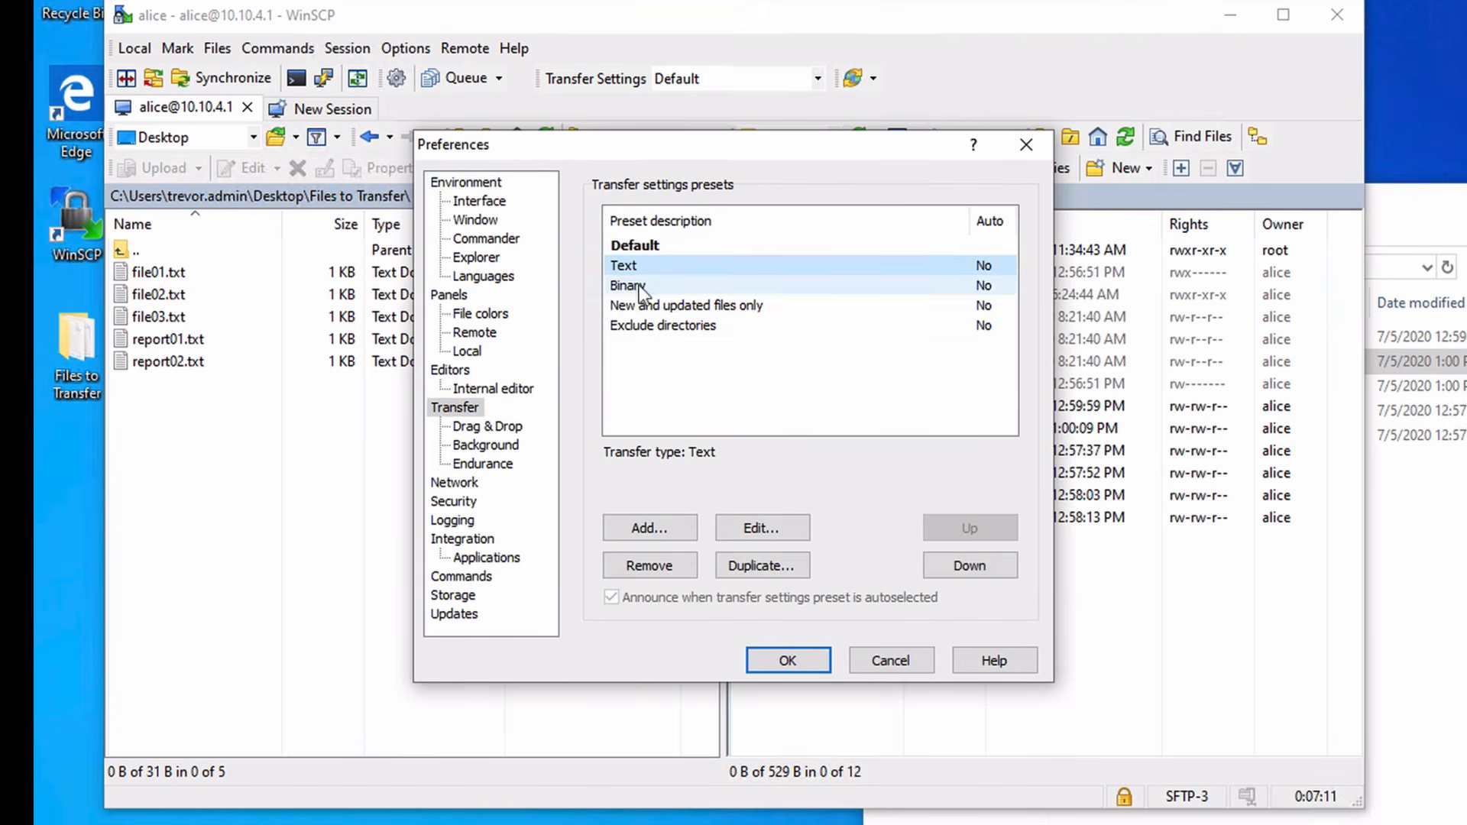
pyautogui.click(783, 533)
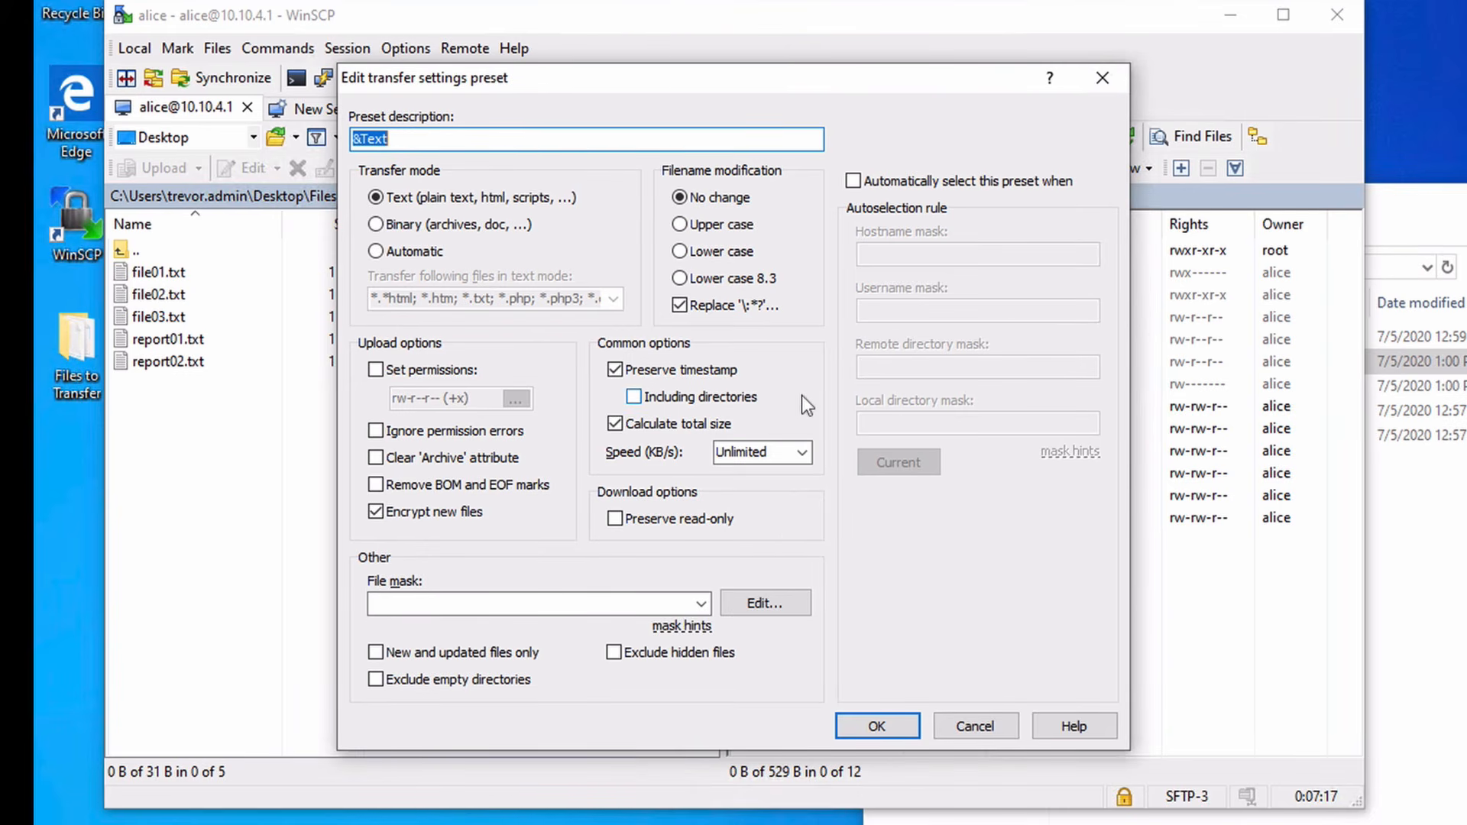
pyautogui.click(974, 724)
pyautogui.click(897, 654)
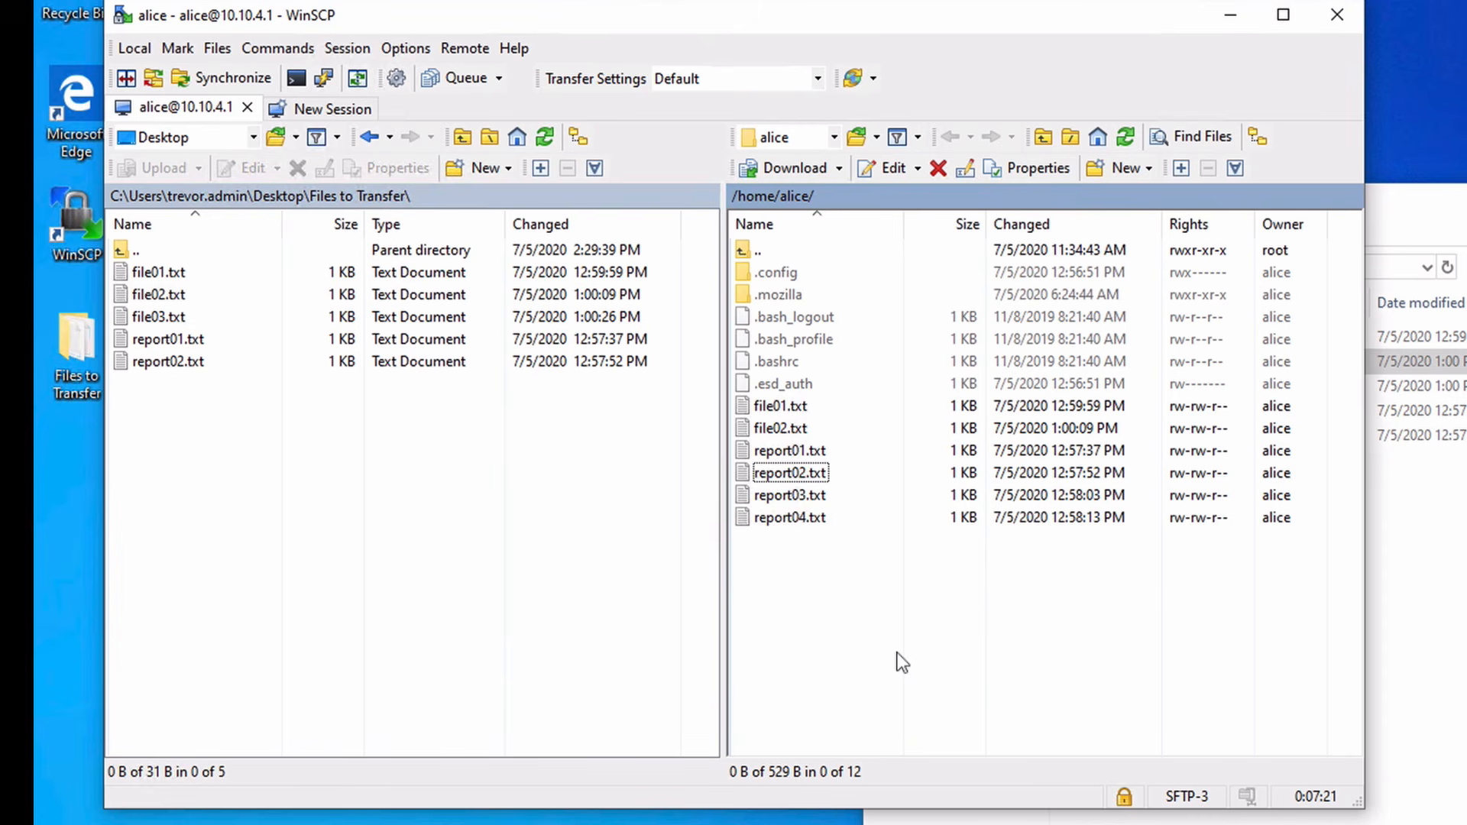
# Set the interface theme to Dark in the preferences
pyautogui.click(403, 49)
pyautogui.click(429, 264)
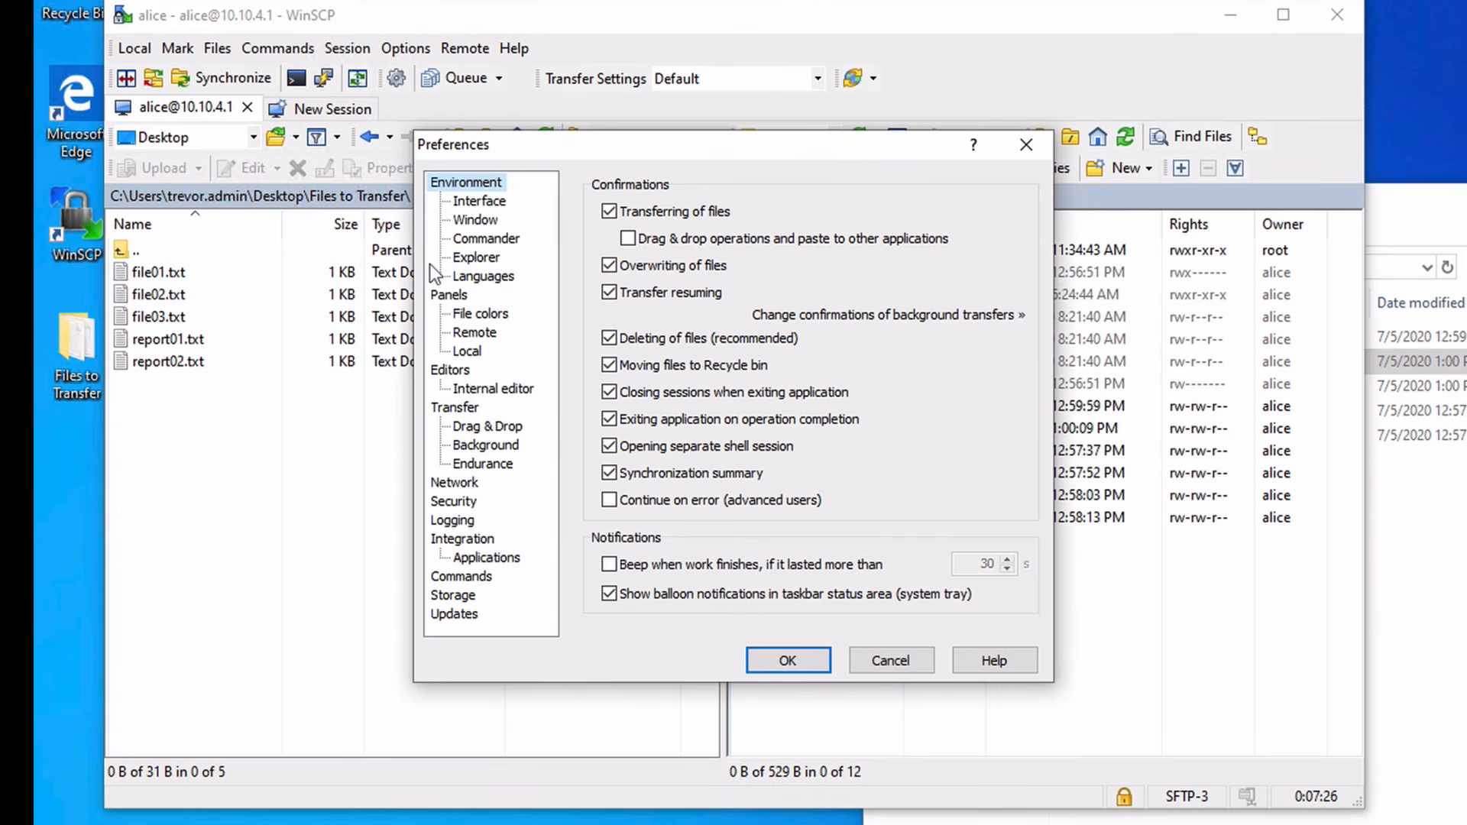
pyautogui.click(477, 200)
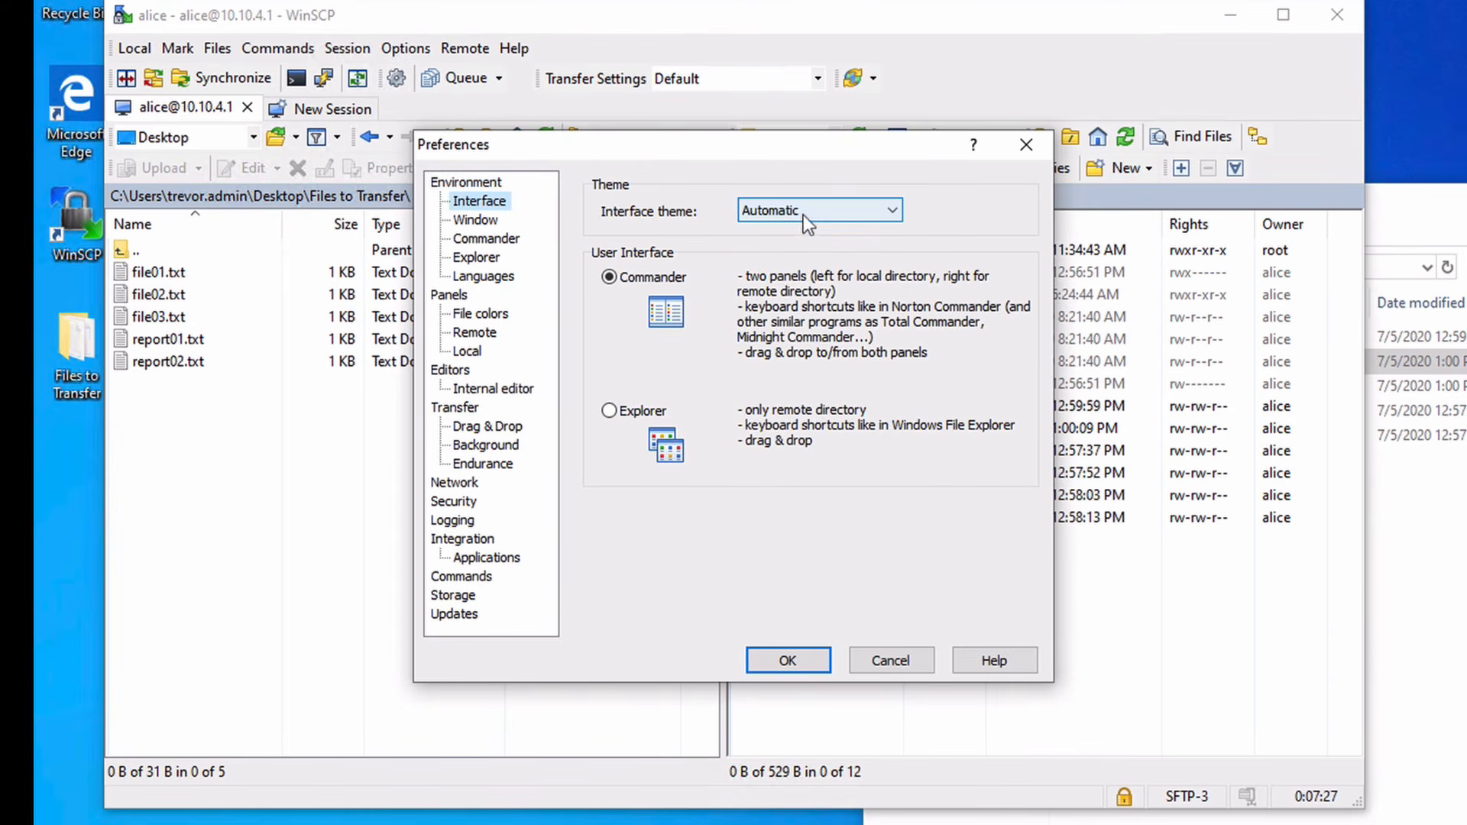
pyautogui.click(807, 221)
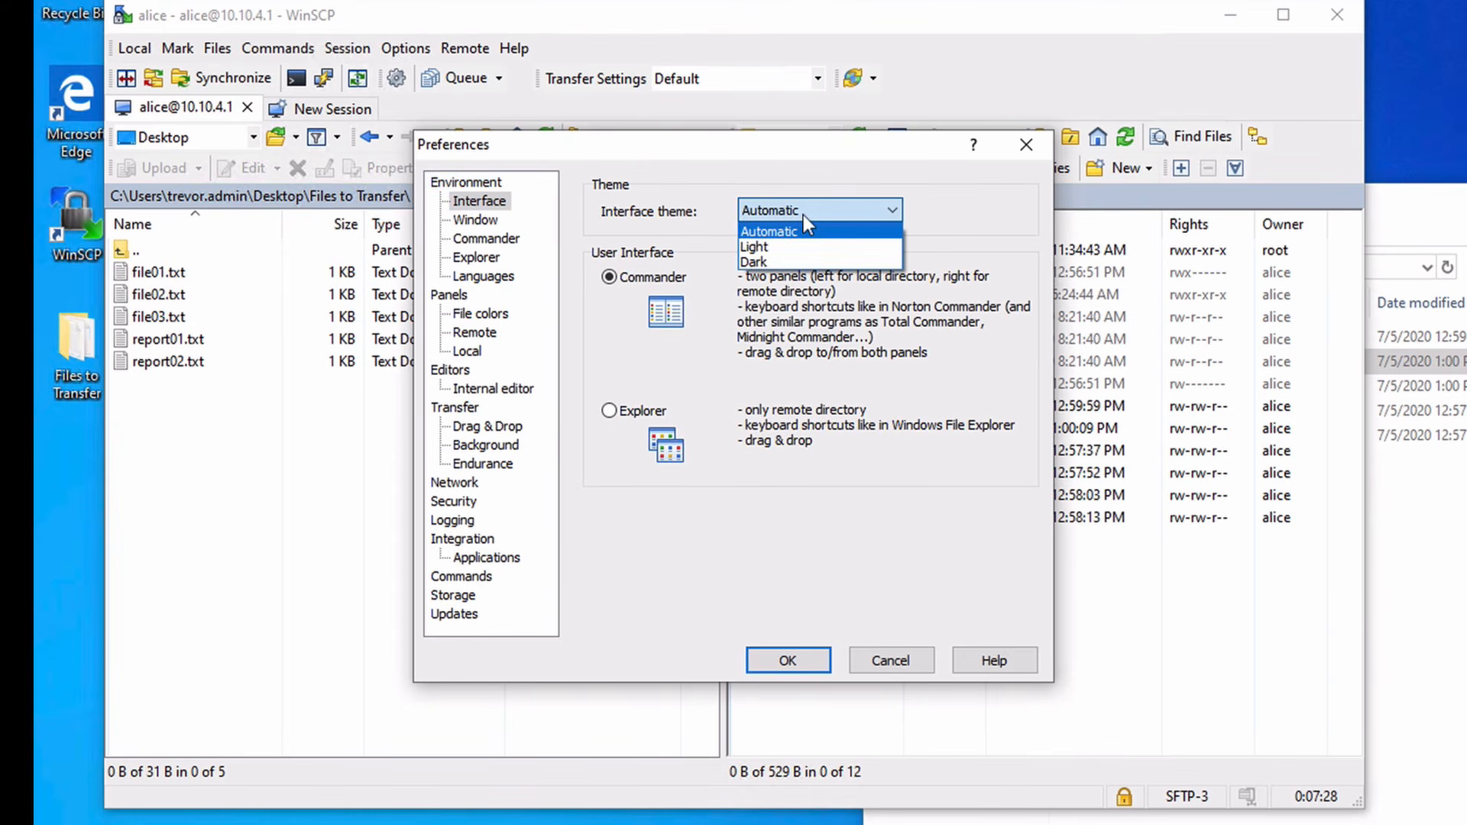
pyautogui.click(764, 263)
pyautogui.click(789, 660)
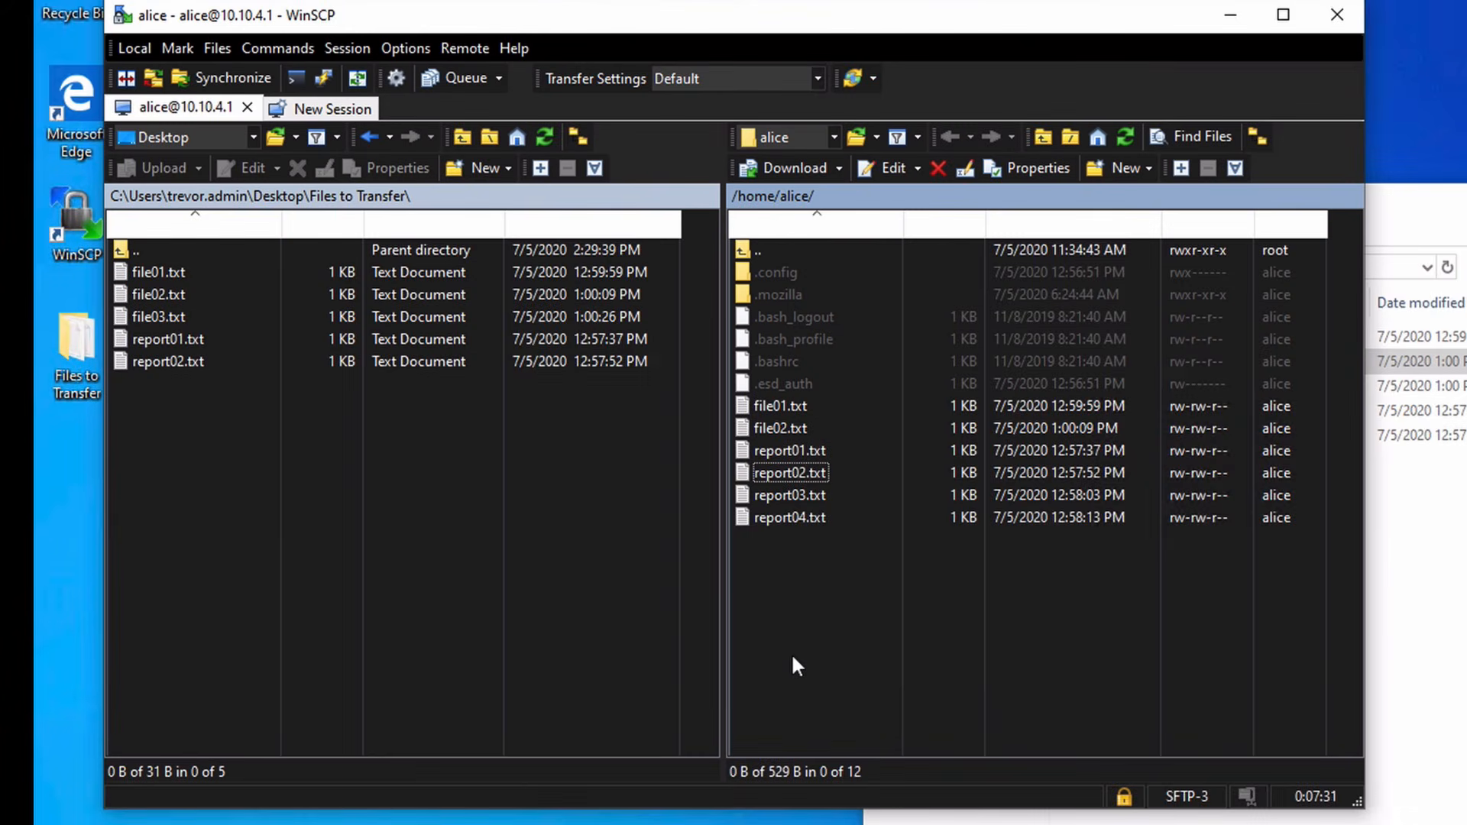
# Set the interface theme back to Automatic in the preferences
pyautogui.click(411, 48)
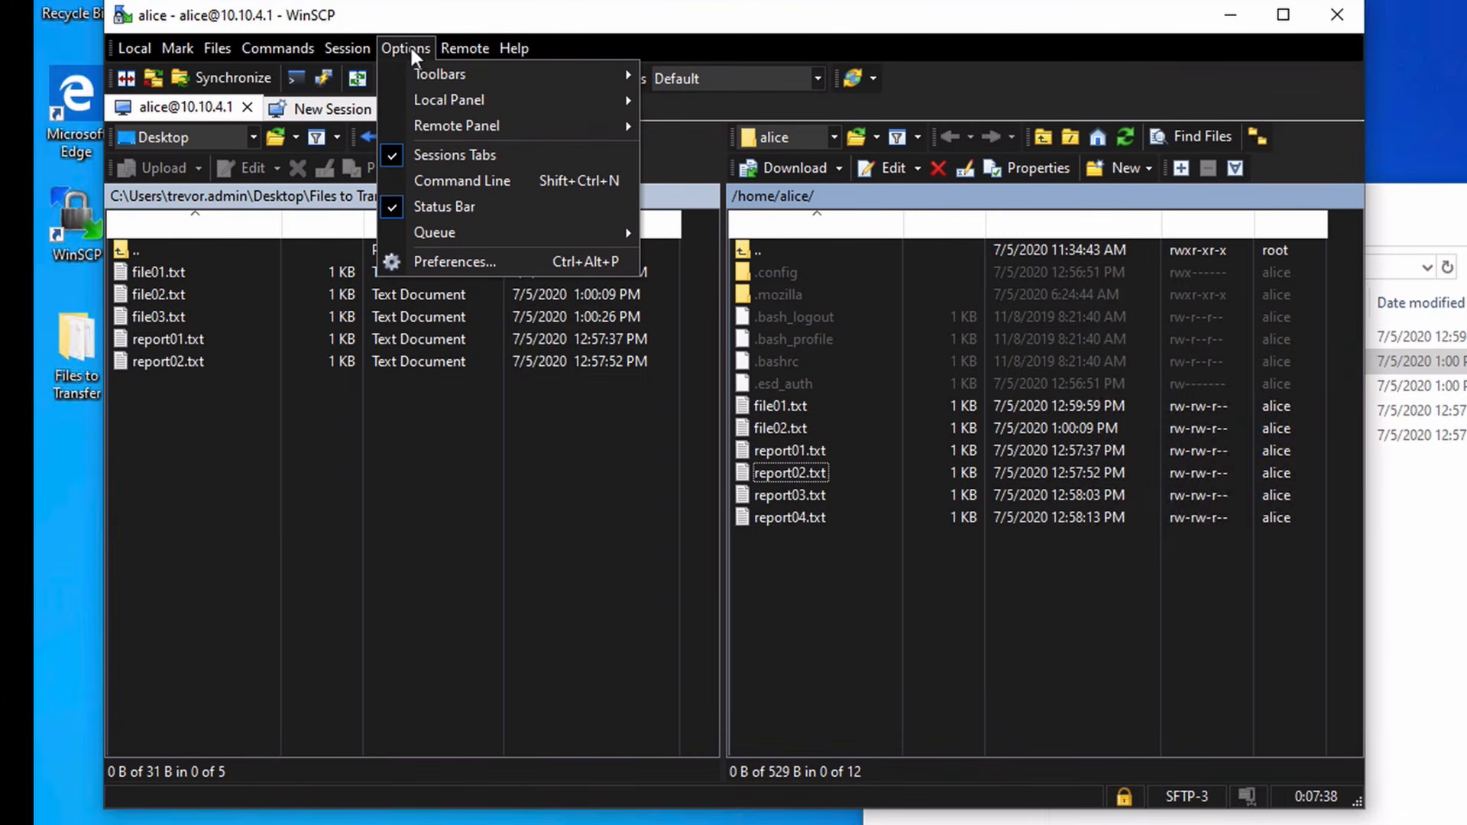
pyautogui.click(433, 261)
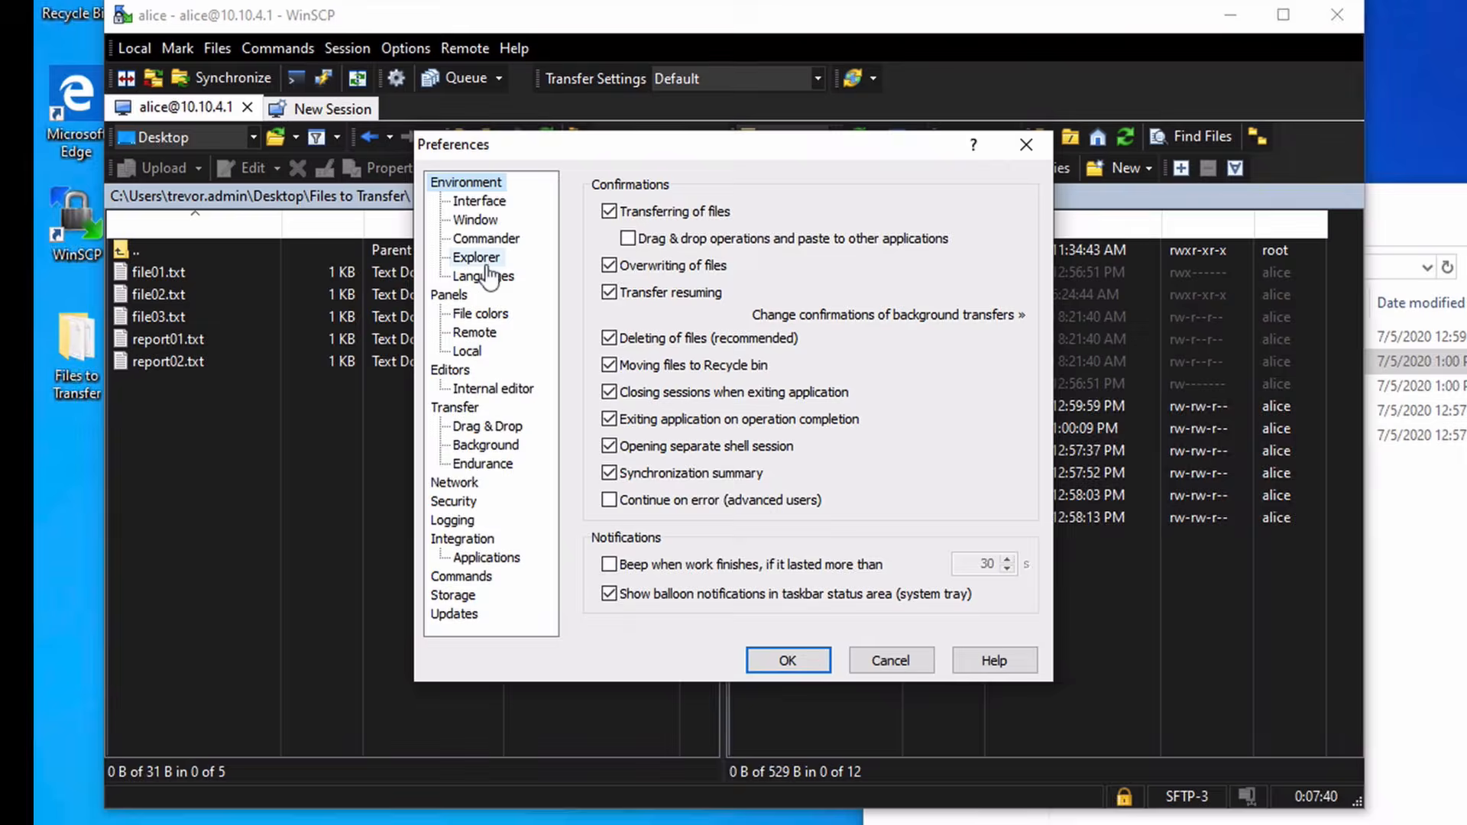
pyautogui.click(477, 202)
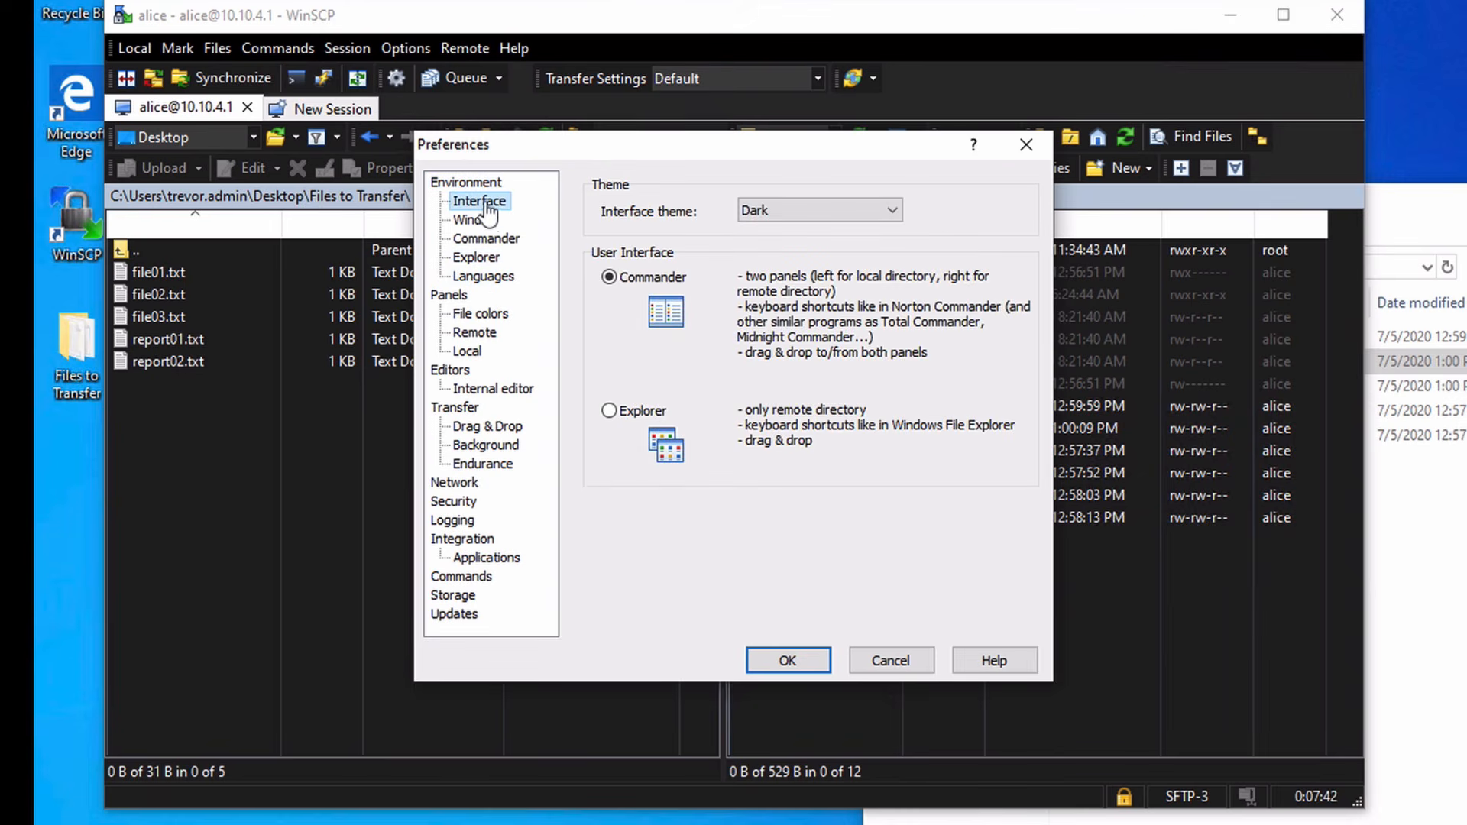
pyautogui.click(764, 211)
pyautogui.click(782, 231)
pyautogui.click(790, 659)
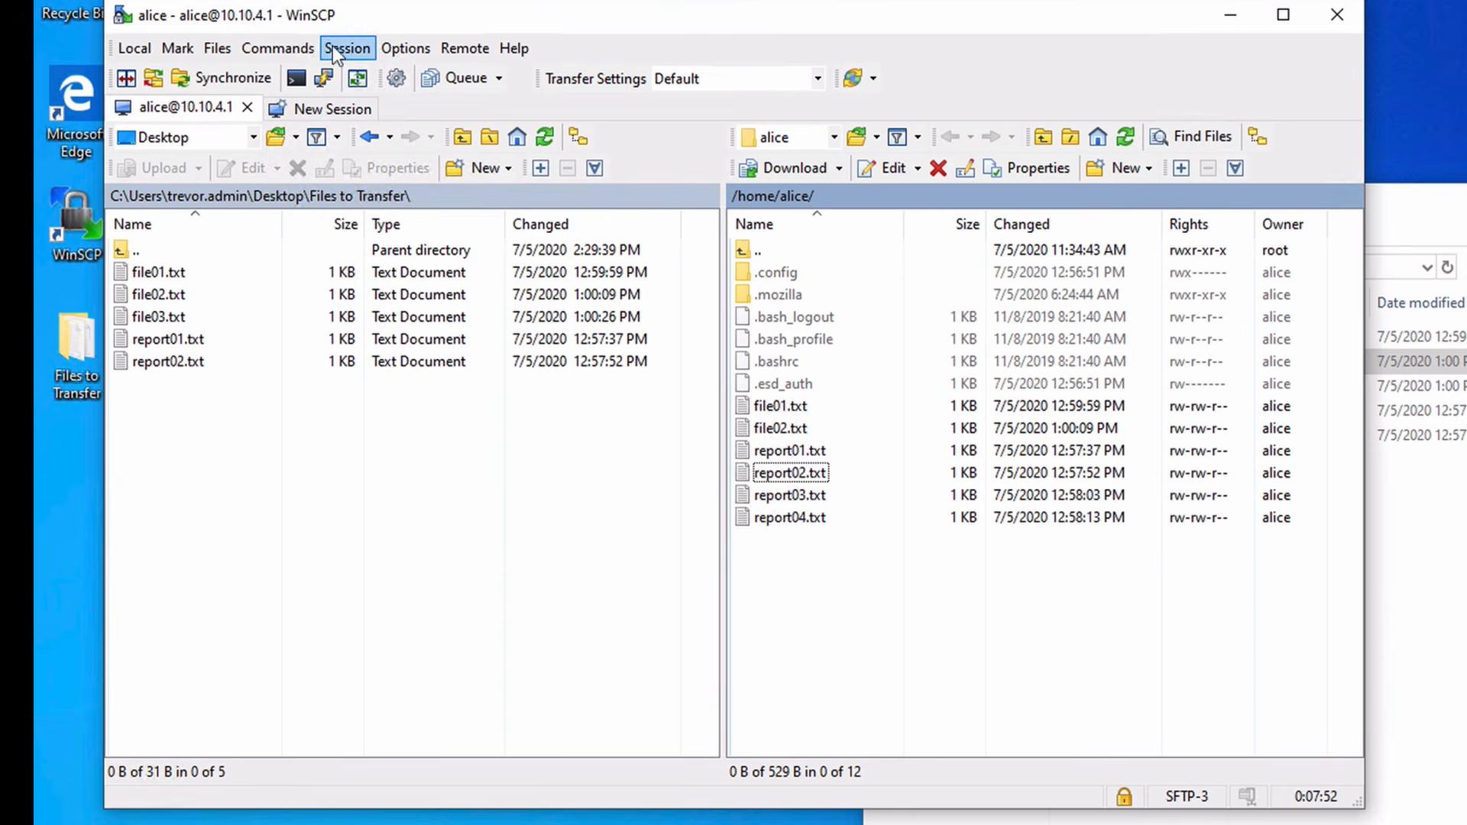
# Review the session commands and close the SFTP session with 10.10.4.1
pyautogui.click(334, 47)
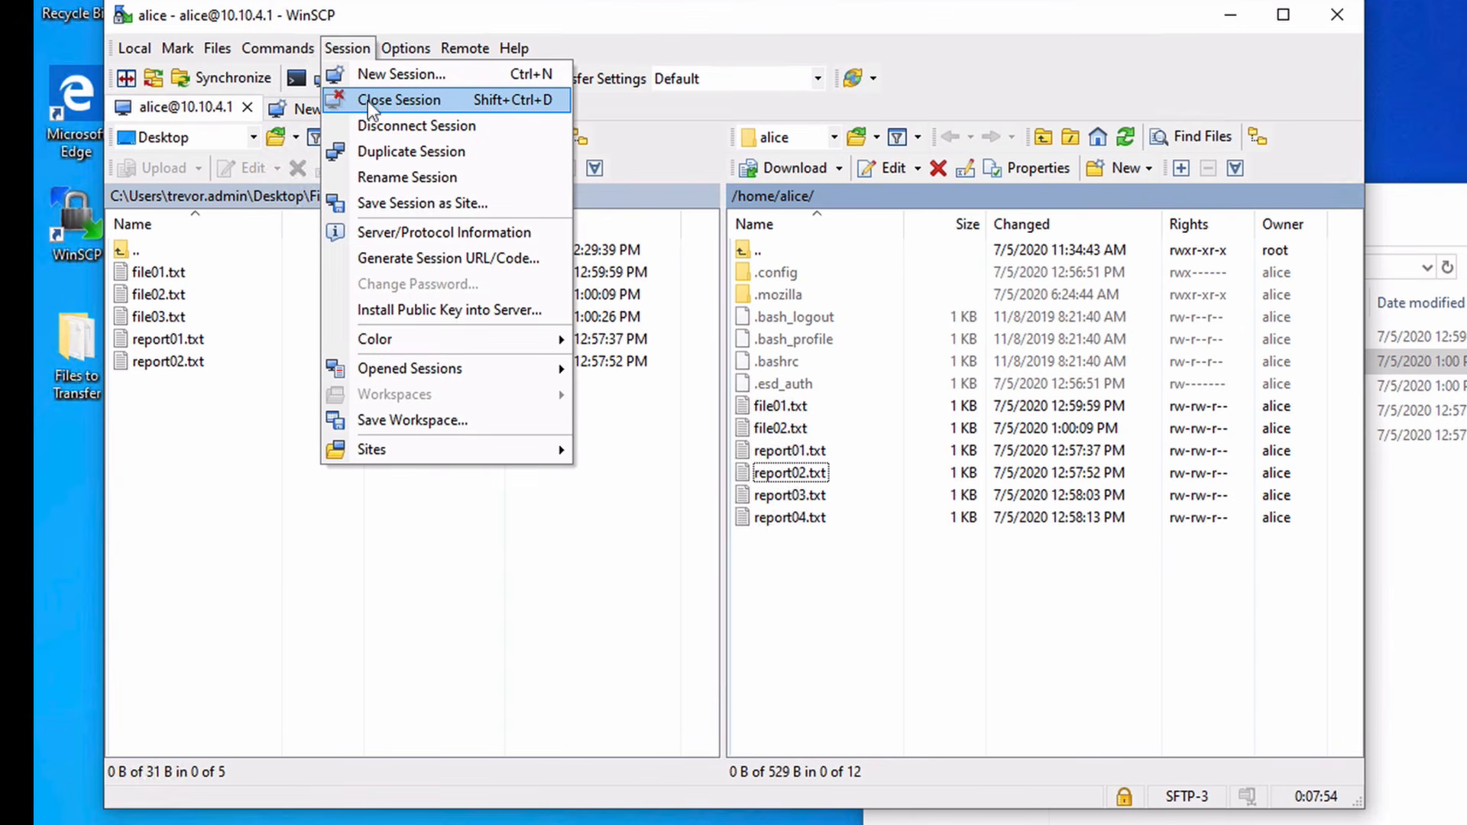
pyautogui.click(255, 525)
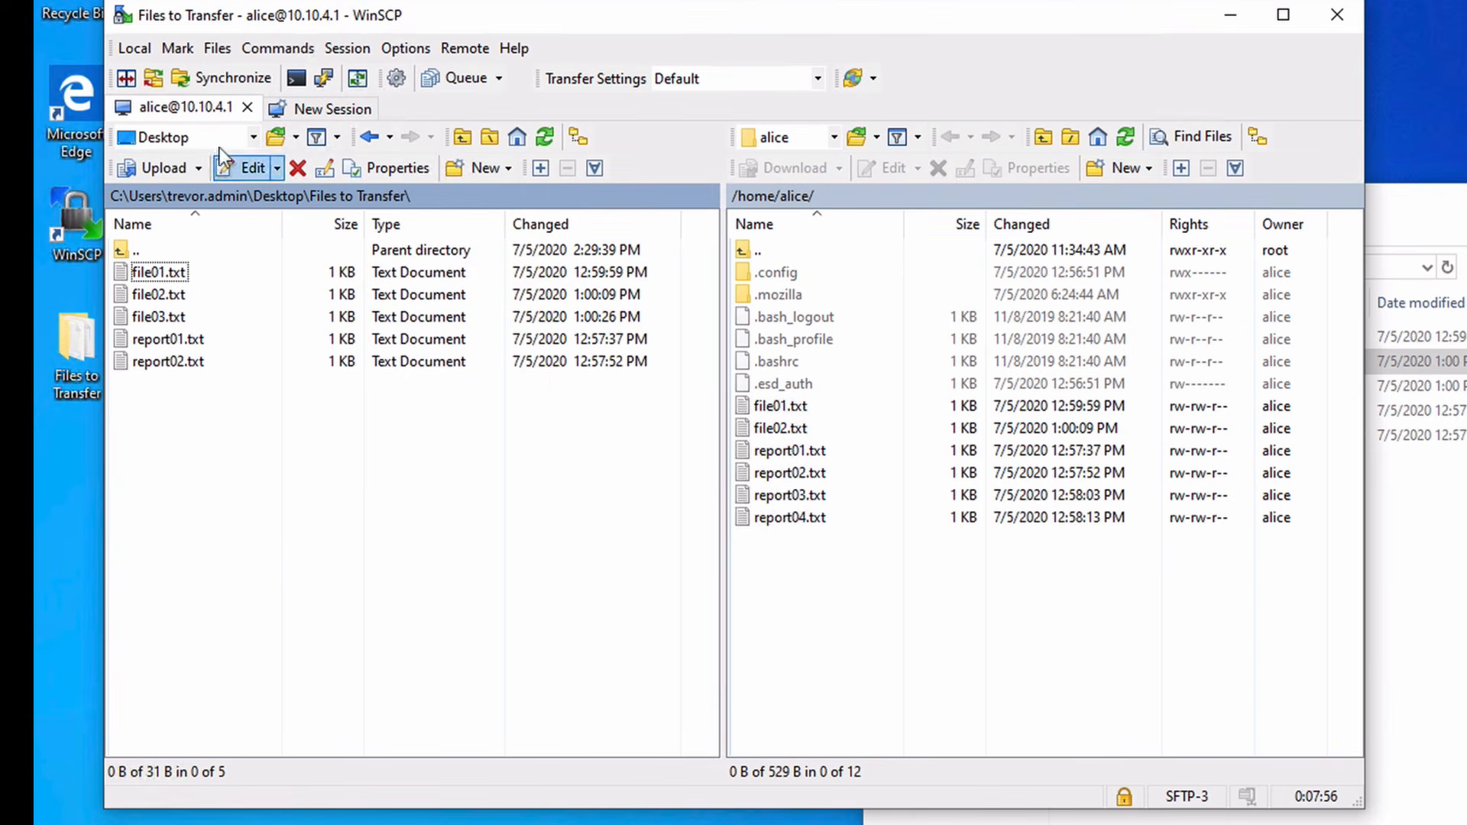
pyautogui.click(246, 108)
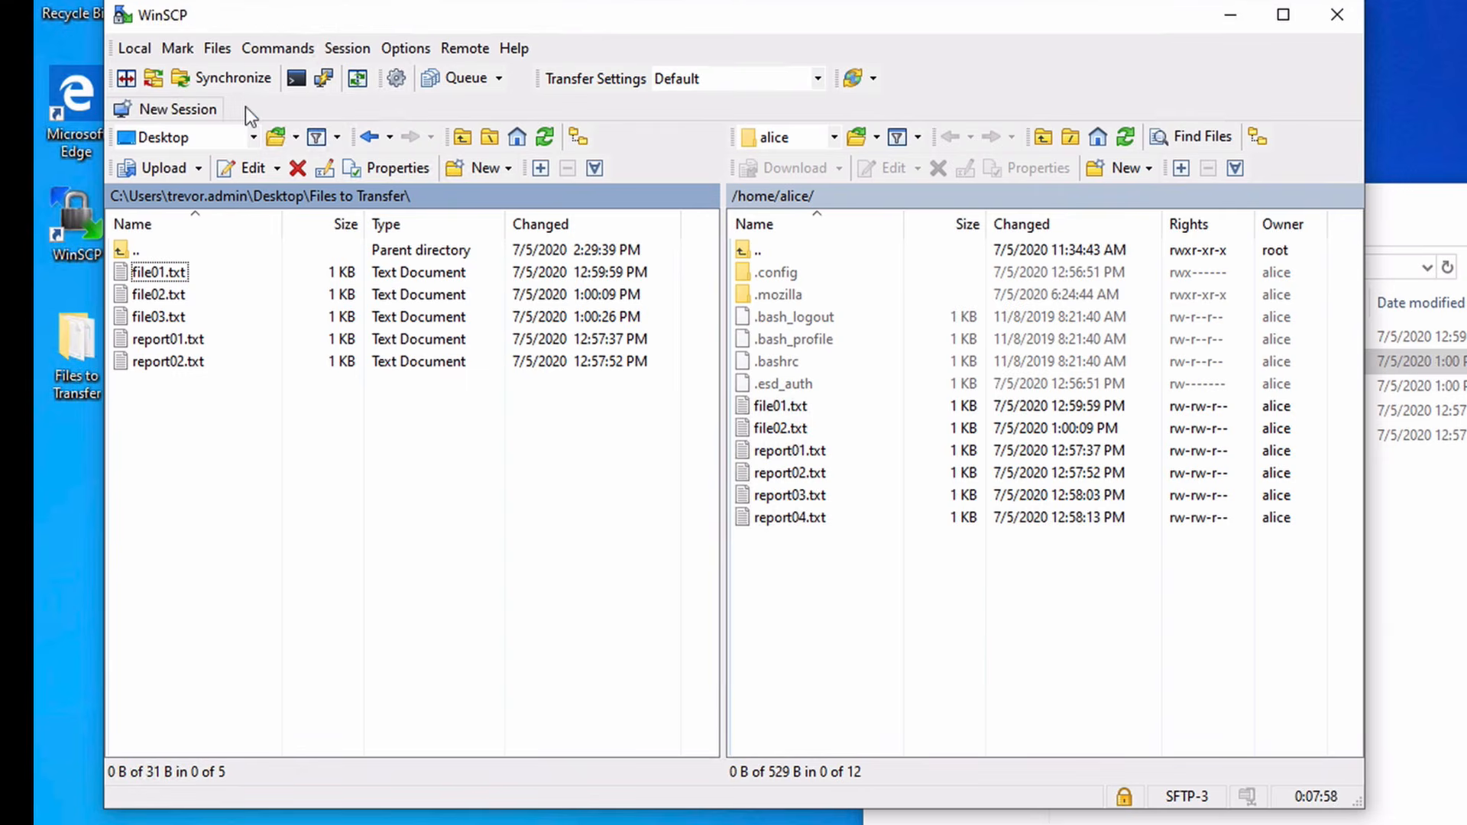